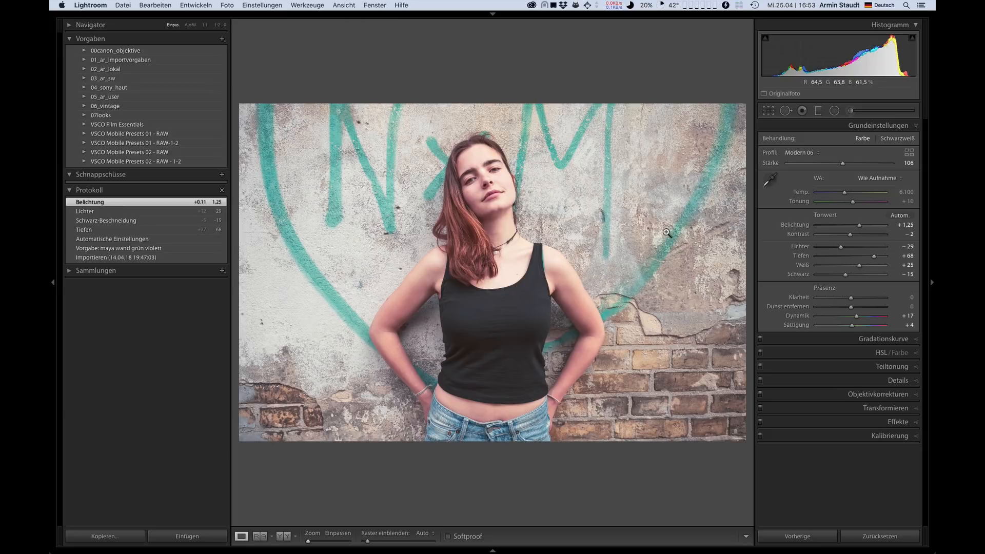
# - Preview the Künstlerisch and arp profiles on the portrait and inspect its Gradationskurve settings
pyautogui.click(909, 153)
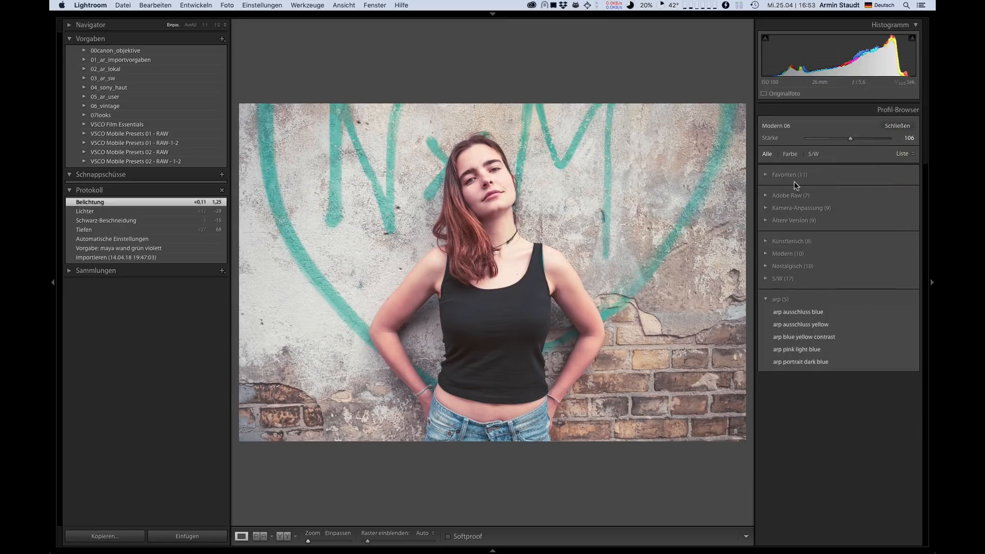
pyautogui.click(766, 242)
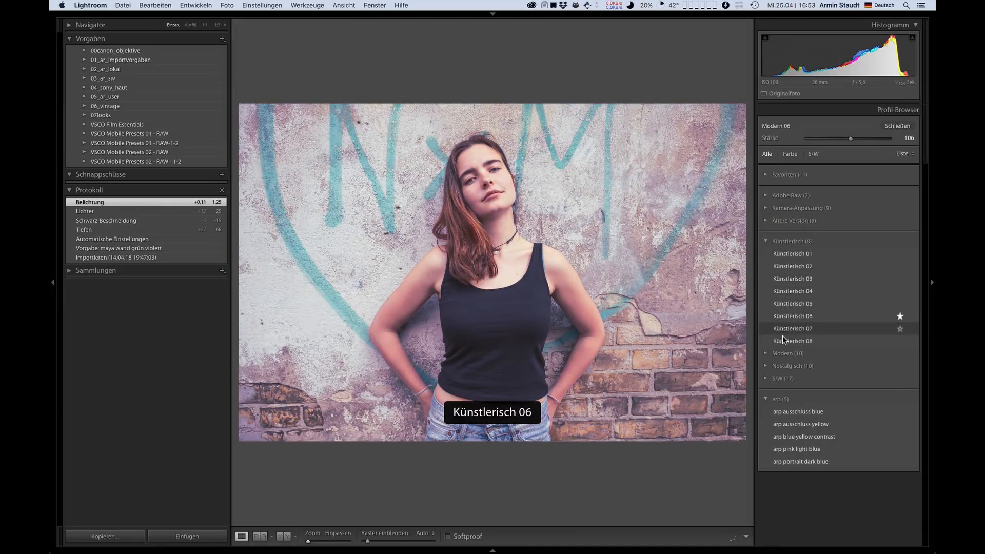
pyautogui.click(766, 242)
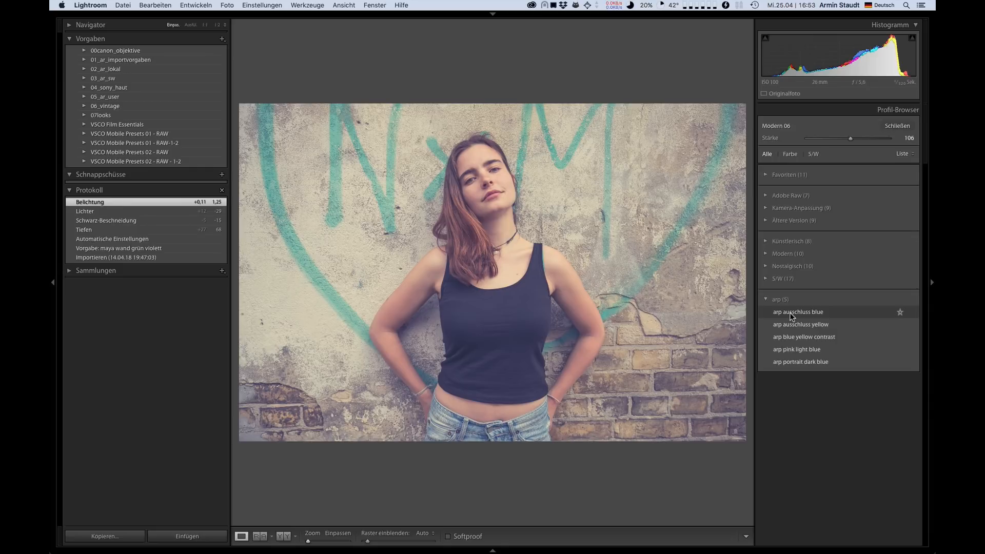
pyautogui.click(898, 128)
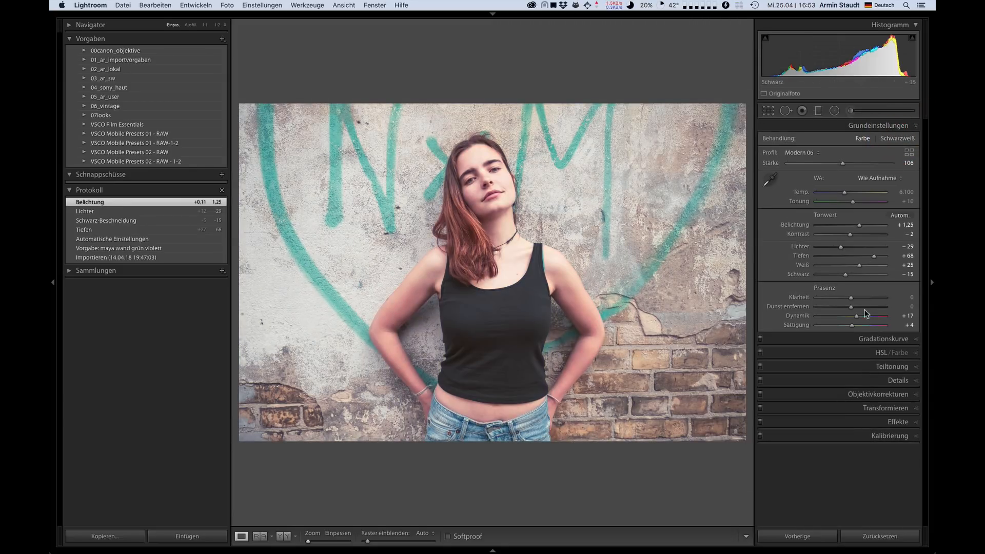
pyautogui.click(863, 339)
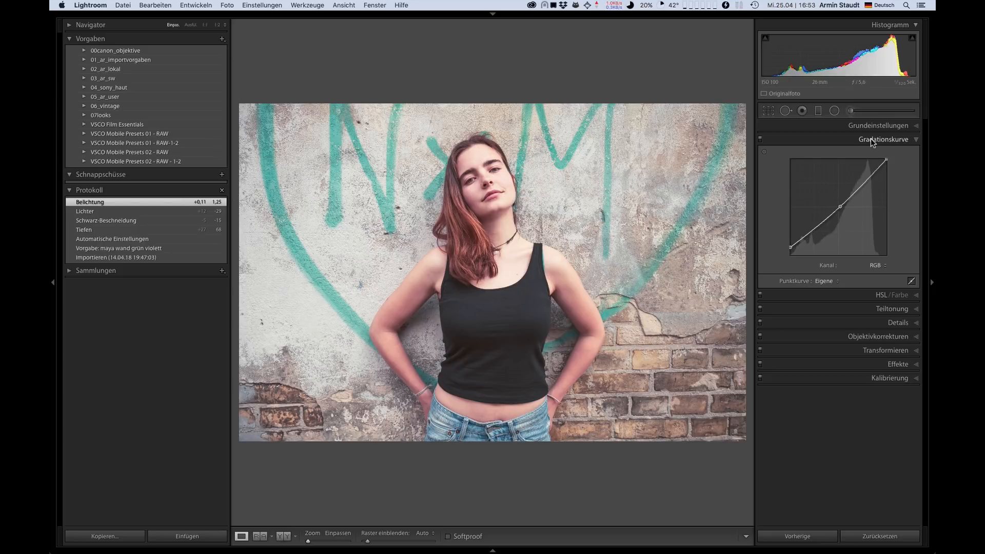
pyautogui.click(876, 127)
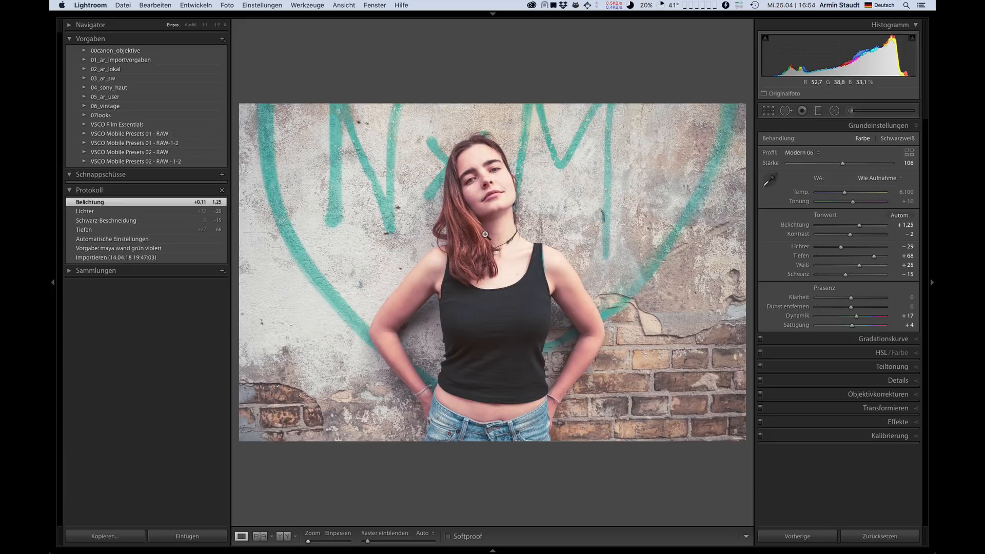
# - Open the portrait as a smart object in Photoshop and bring up its raw settings in Camera Raw
pyautogui.rightClick(486, 232)
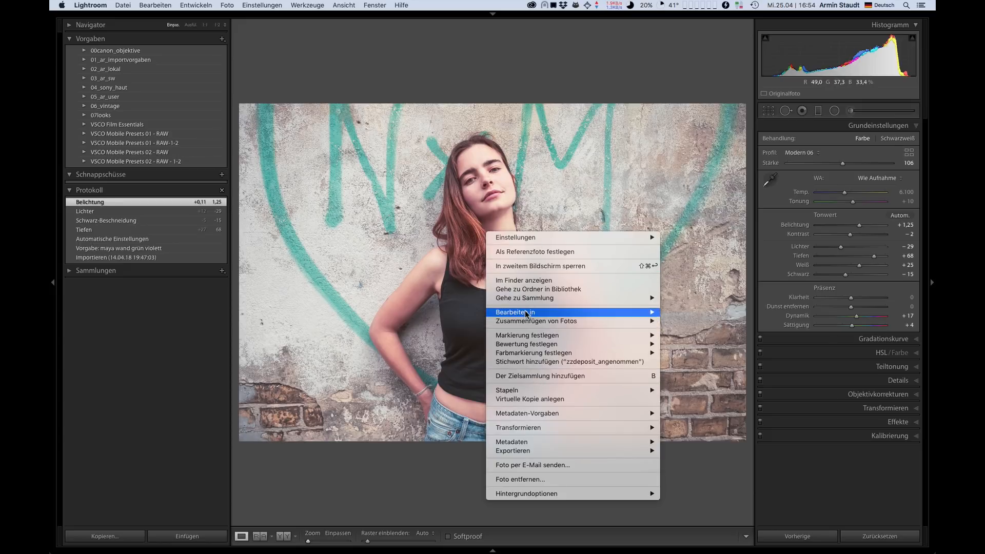
pyautogui.moveTo(525, 312)
pyautogui.click(718, 350)
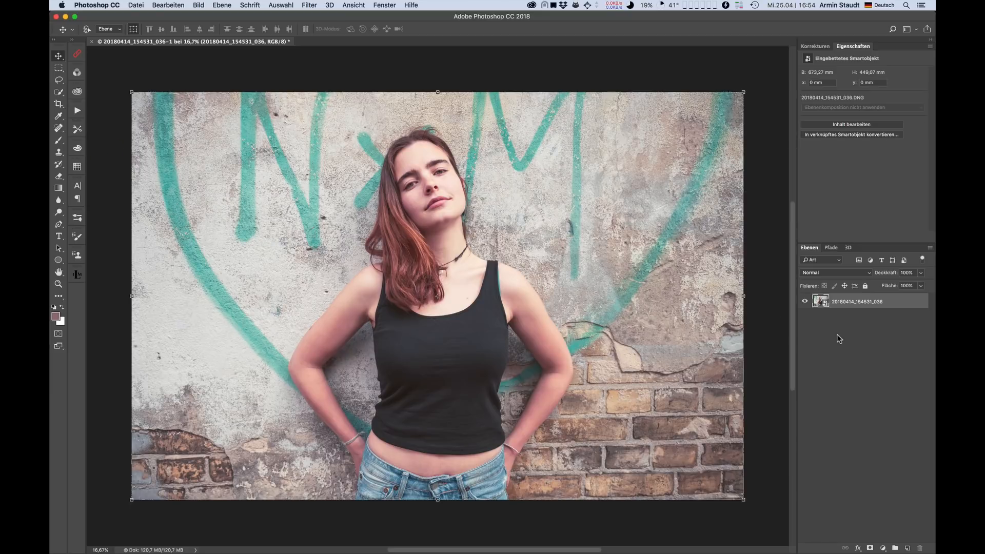
pyautogui.doubleClick(820, 303)
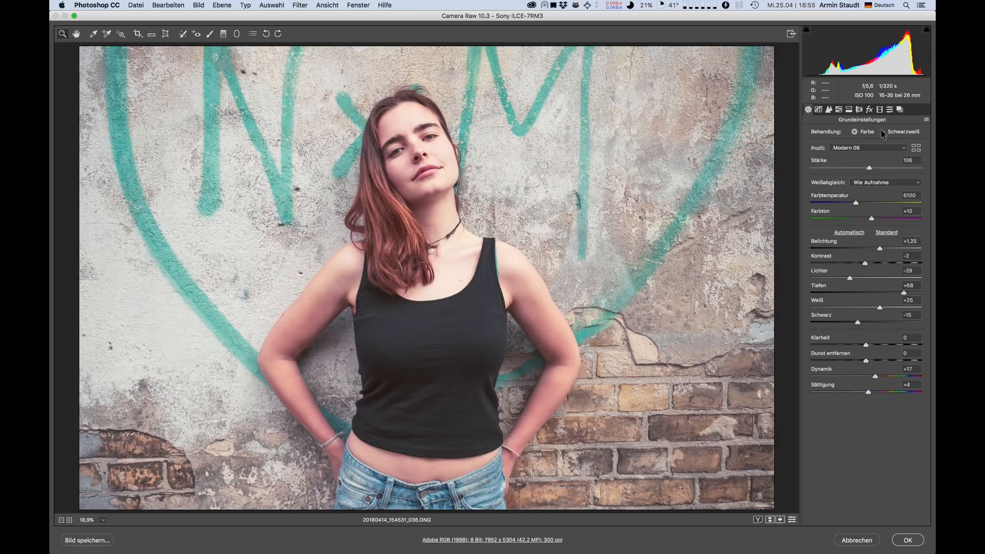
# - Show the Vorgaben list in Camera Raw and look at the options for creating a new preset
pyautogui.click(889, 110)
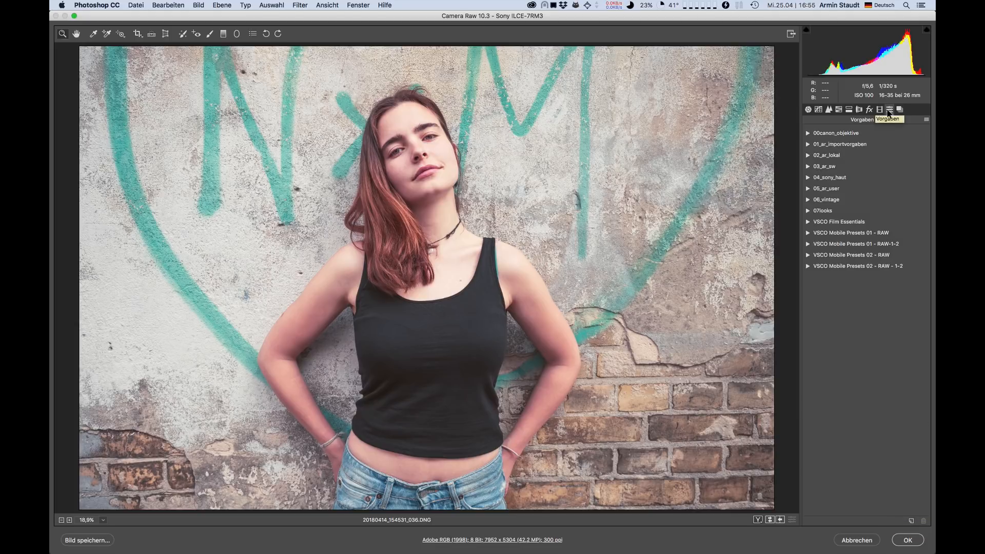
pyautogui.click(912, 521)
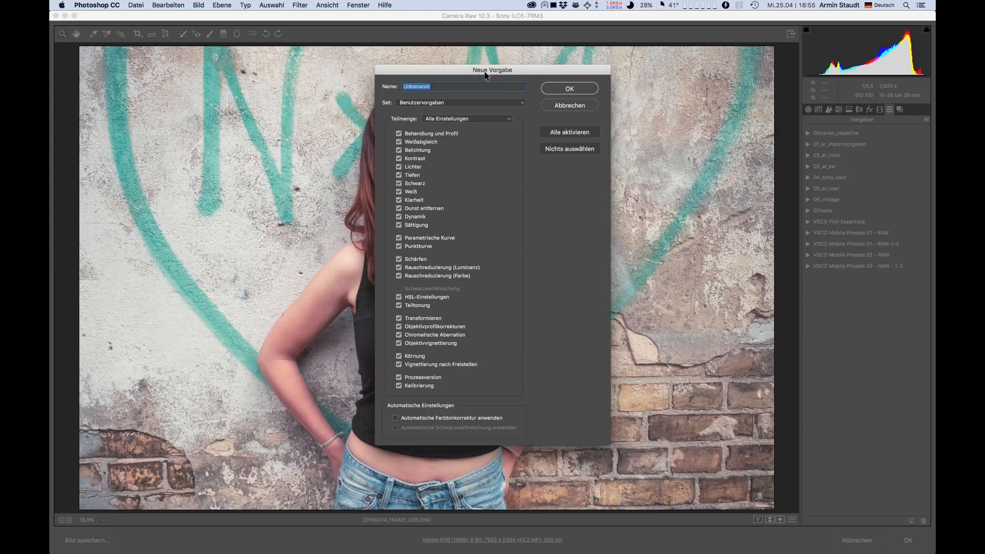
pyautogui.click(561, 106)
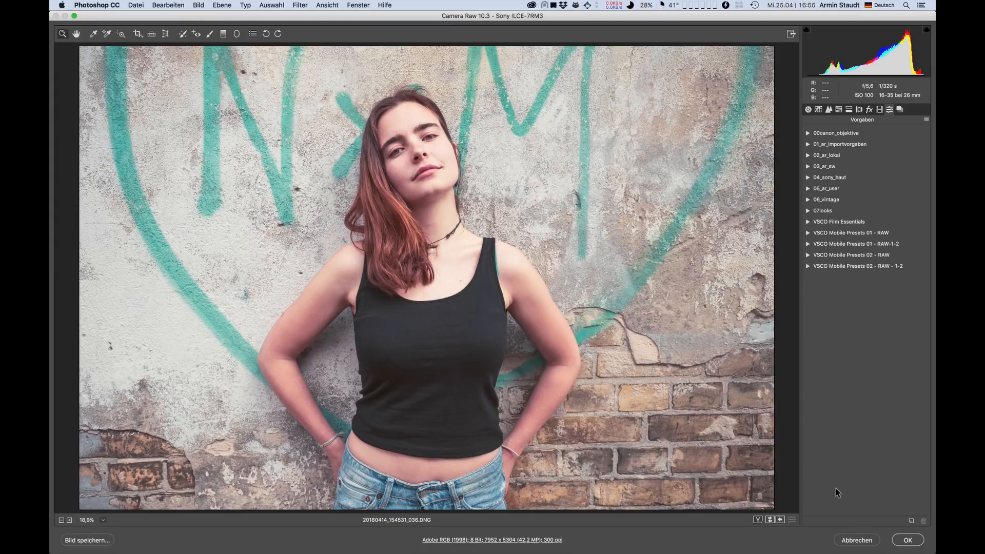
# - Start a new profile instead of a preset, name it "arp test tutorial 01" and copy that name
pyautogui.press('alt')
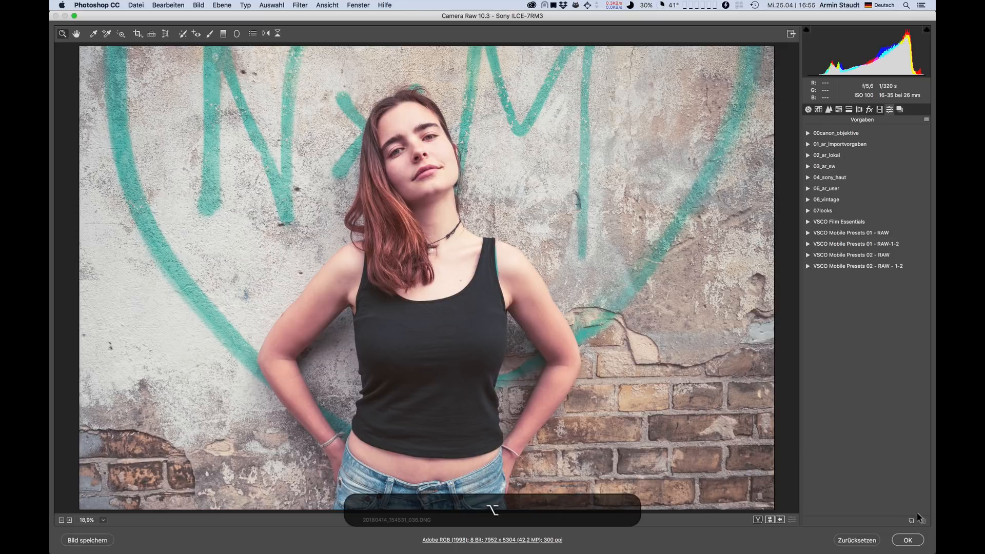
pyautogui.keyDown('alt'); pyautogui.click(911, 520); pyautogui.keyUp('alt')
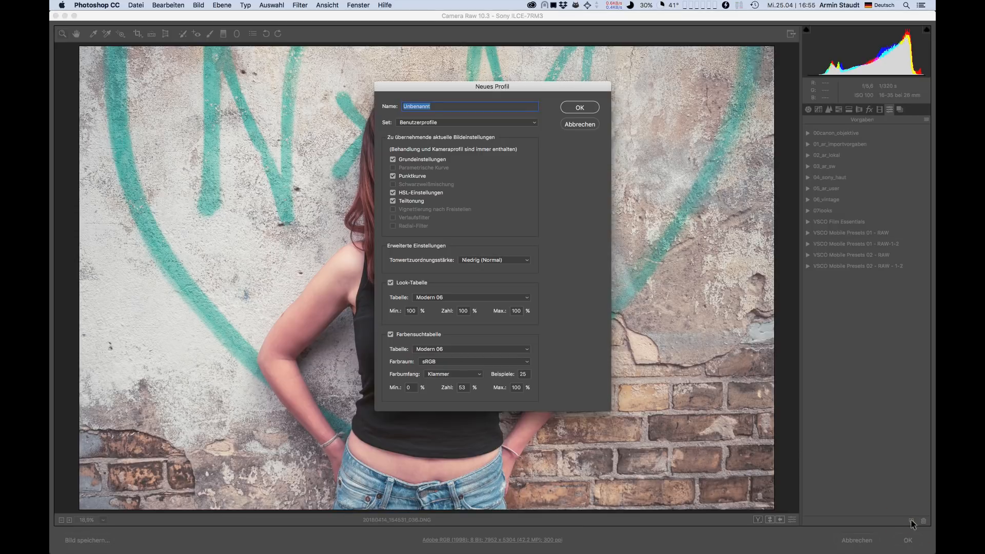
pyautogui.moveTo(479, 87); pyautogui.dragTo(509, 90)
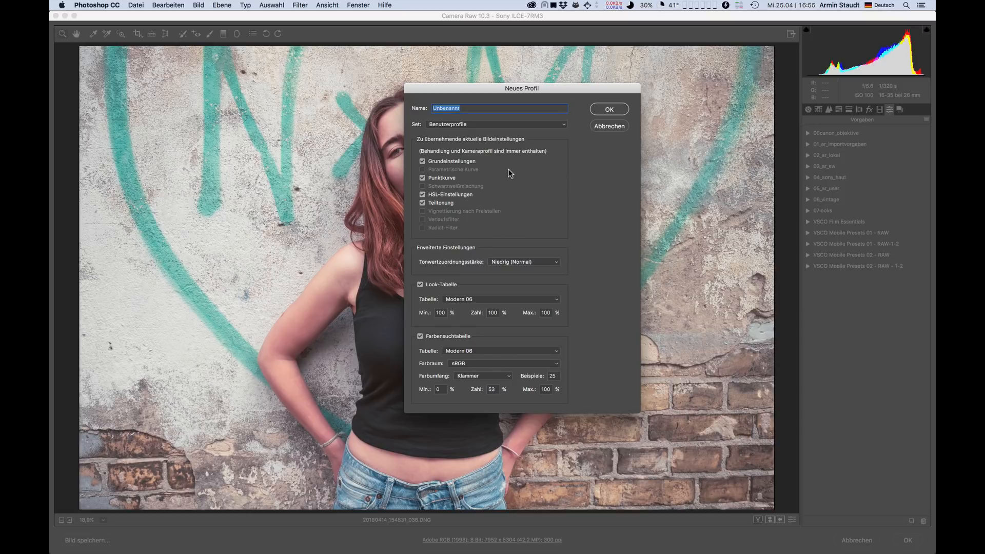
pyautogui.write('arp te')
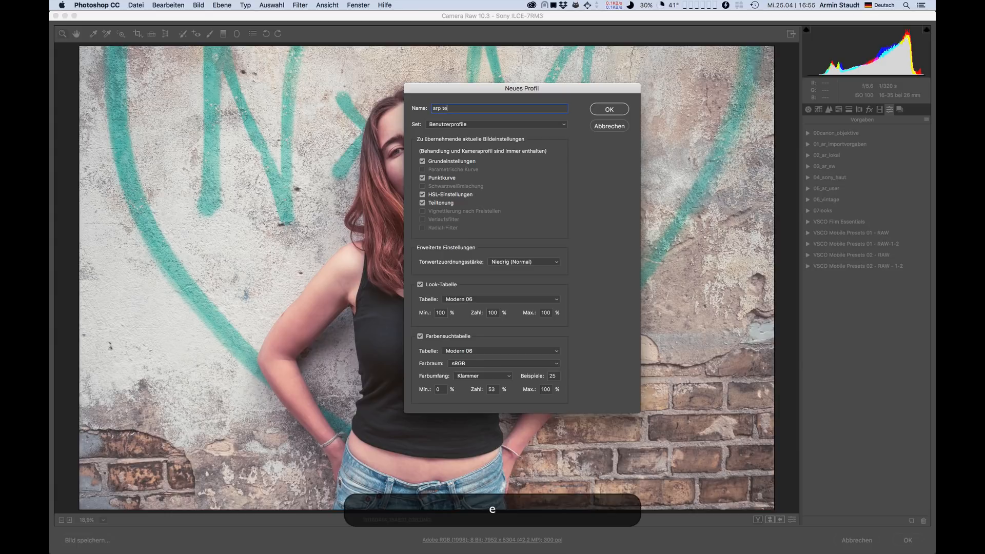
pyautogui.write('st tutorial 01')
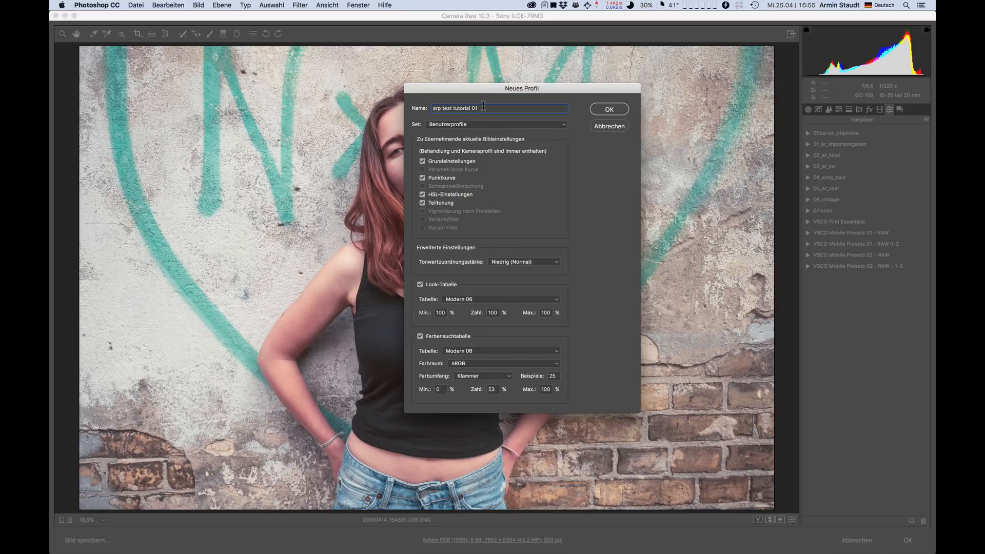
pyautogui.moveTo(483, 106); pyautogui.dragTo(420, 108)
pyautogui.press('super+c')
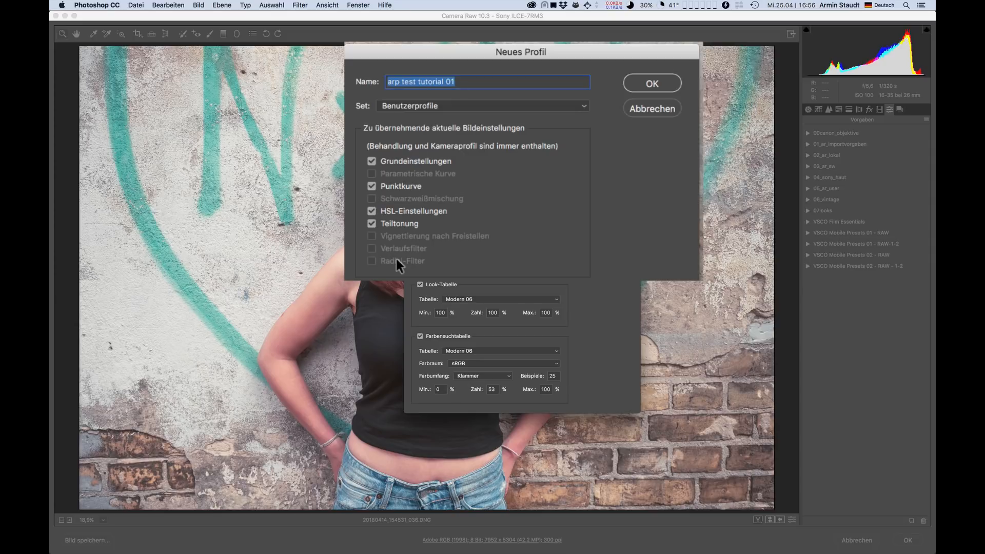
# - Exclude Grundeinstellungen from the new profile, assign it to the arp set and save it
pyautogui.click(371, 160)
pyautogui.click(444, 106)
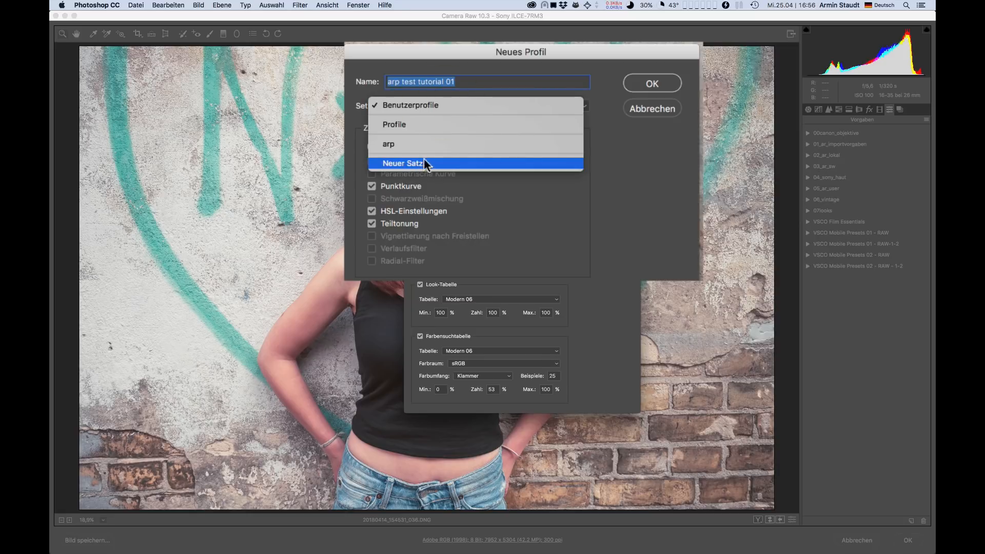
pyautogui.click(399, 146)
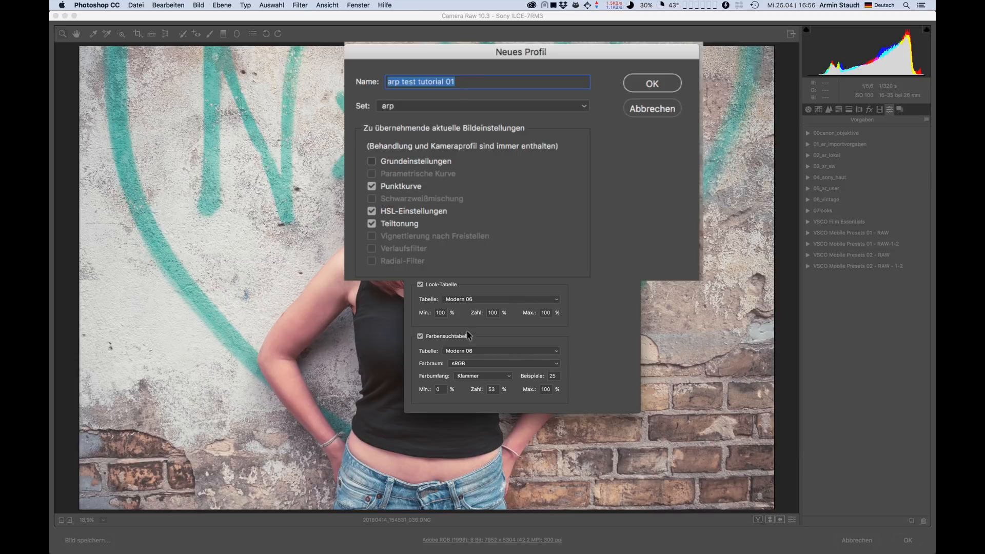
pyautogui.click(419, 284)
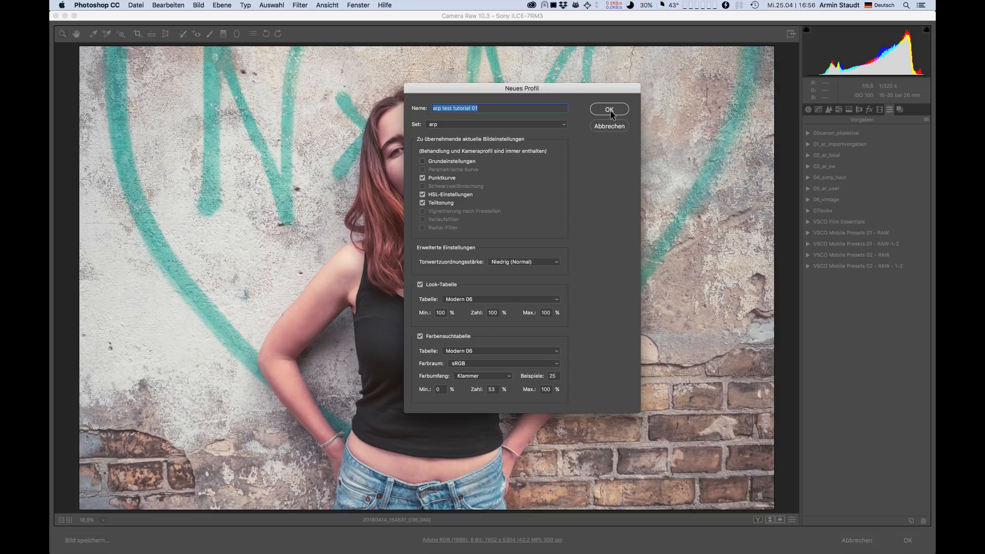
pyautogui.click(611, 112)
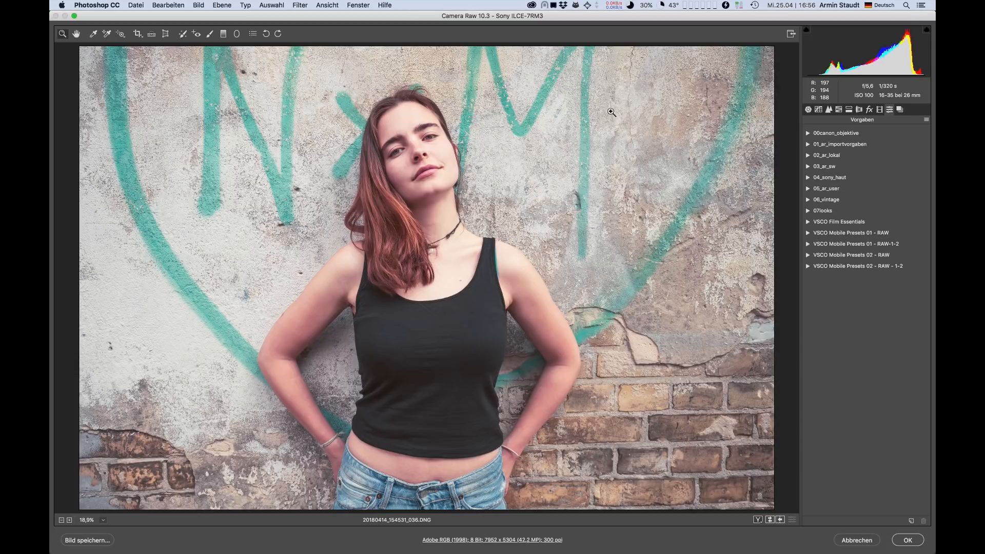
# - Apply the arp test tutorial 01 profile from the arp group in the Profilbrowser and accept the Camera Raw settings
pyautogui.click(808, 109)
pyautogui.click(916, 148)
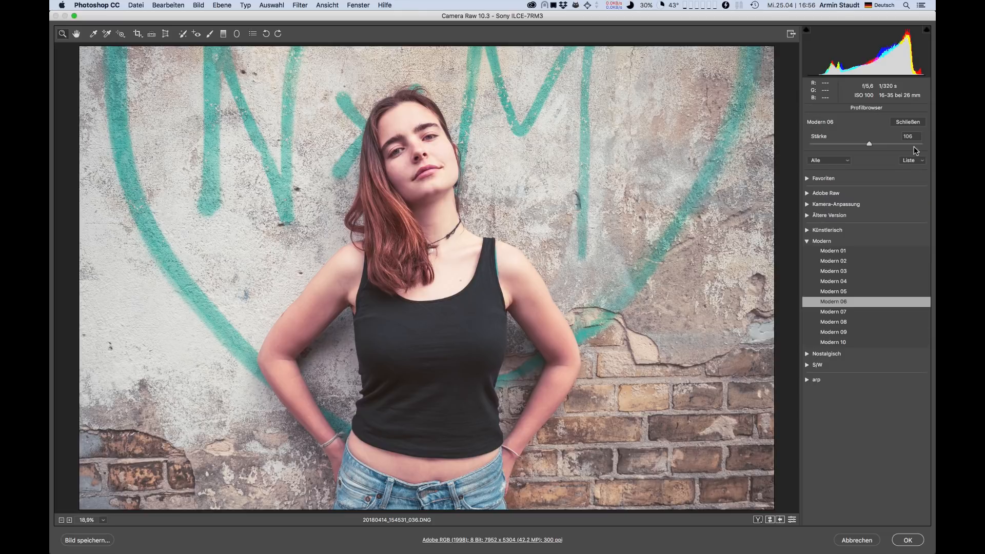
pyautogui.click(807, 380)
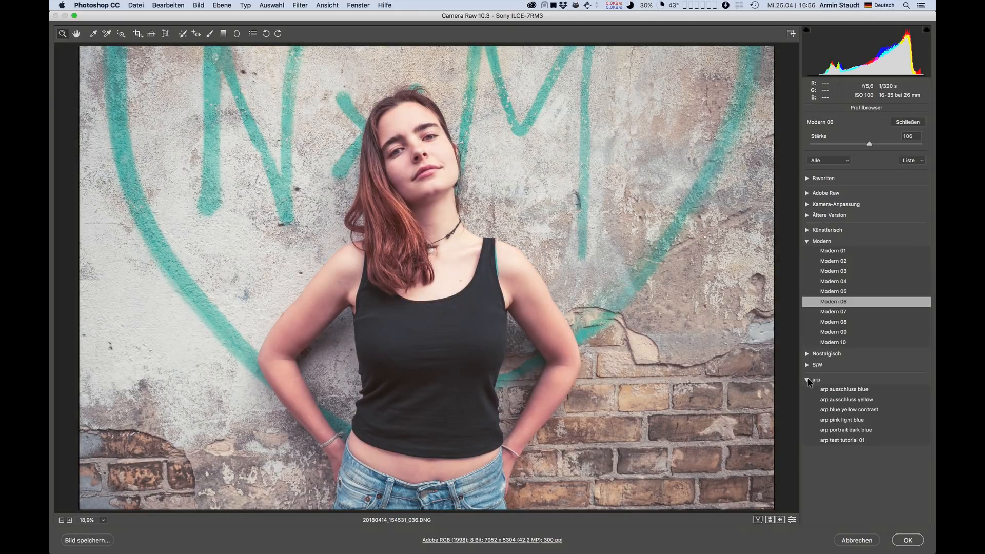
pyautogui.click(835, 442)
pyautogui.click(908, 539)
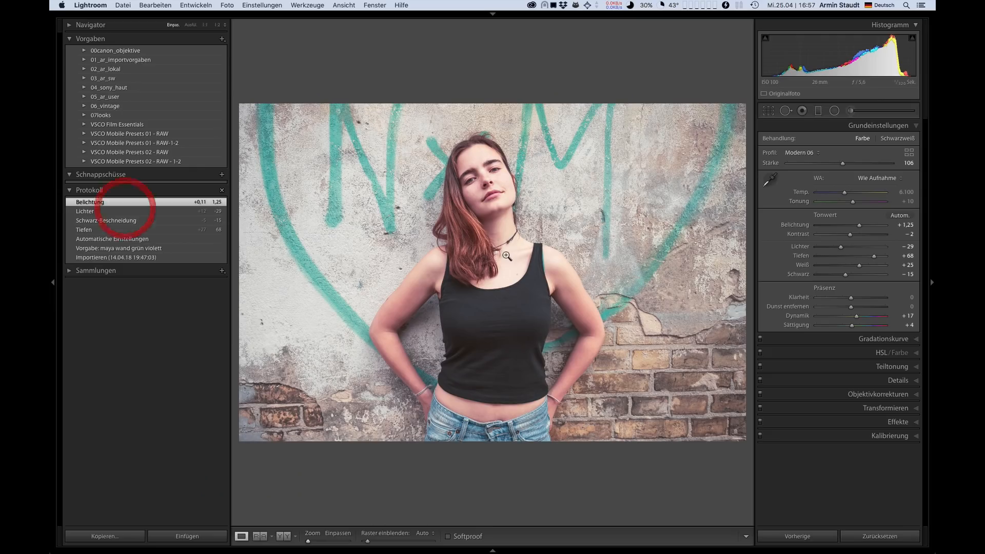
# - Check the arp profile group in Lightroom and view the Vorgaben storage options in the preferences
pyautogui.click(908, 156)
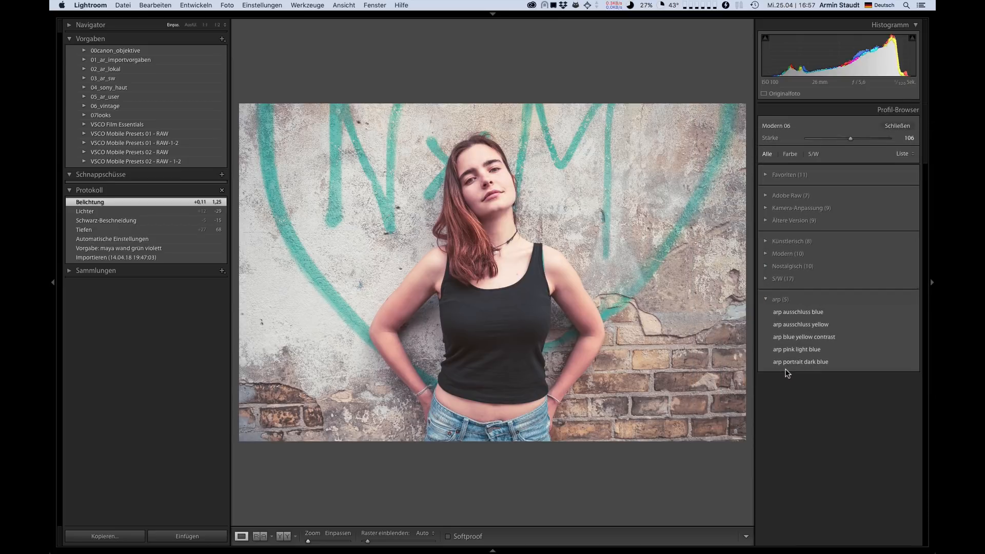
pyautogui.click(77, 5)
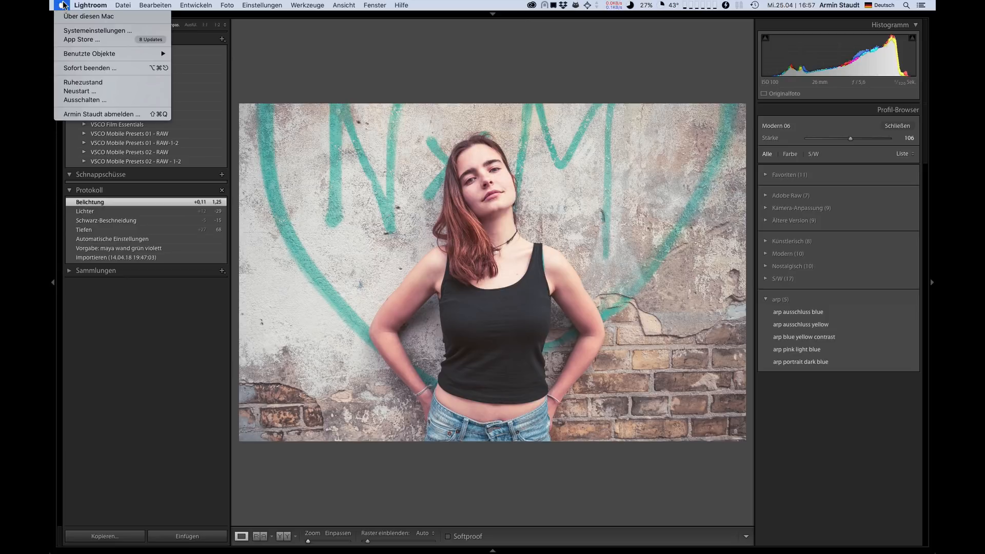
pyautogui.click(82, 31)
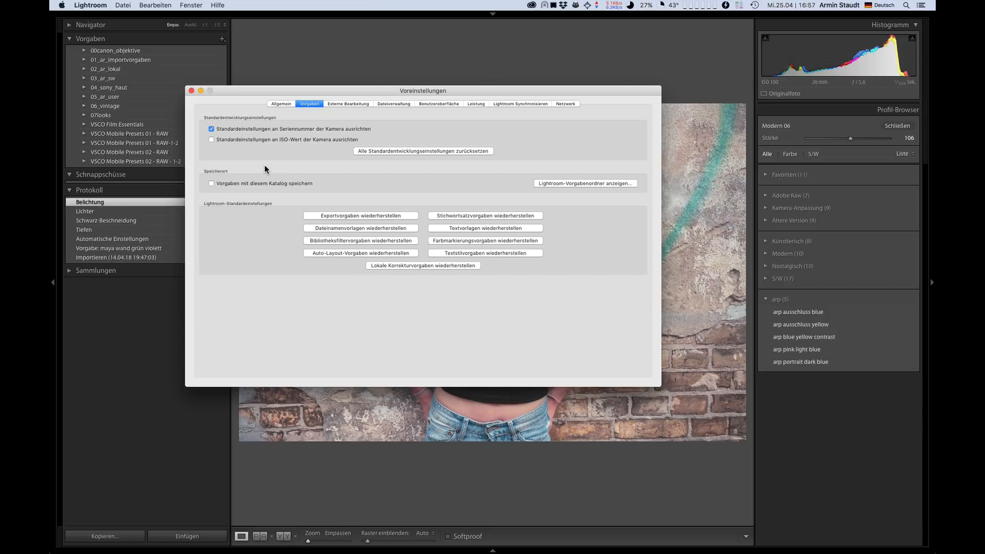
pyautogui.moveTo(242, 94); pyautogui.dragTo(278, 117)
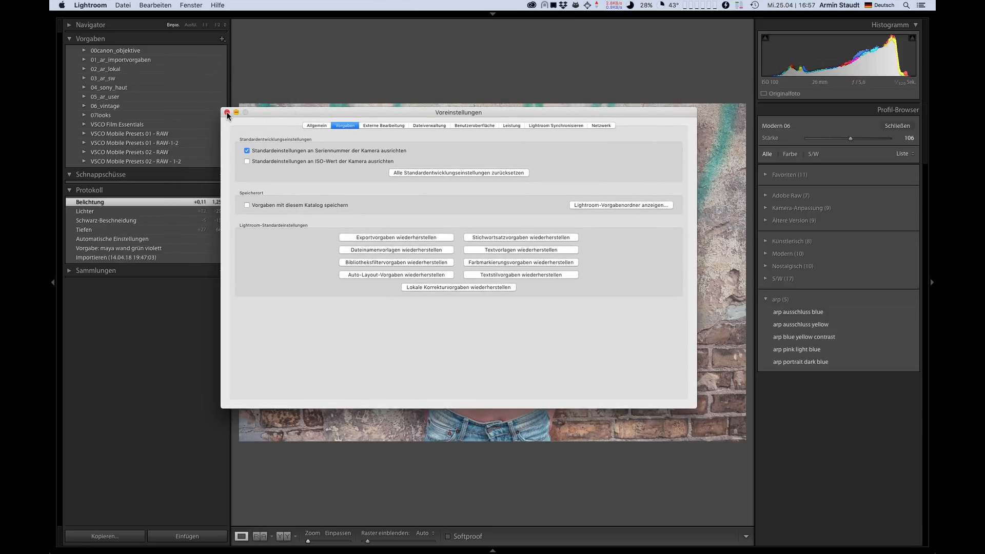
pyautogui.click(228, 113)
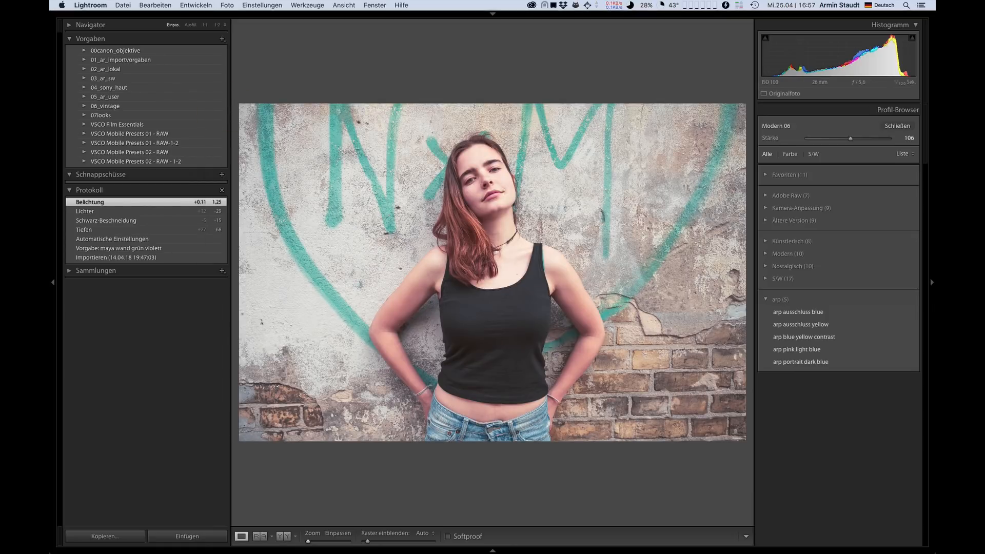
# - Switch to Finder and view the 00canon_objektive folder inside the user library's Adobe CameraRaw Settings folder
pyautogui.press('super+Tab')
pyautogui.click(128, 229)
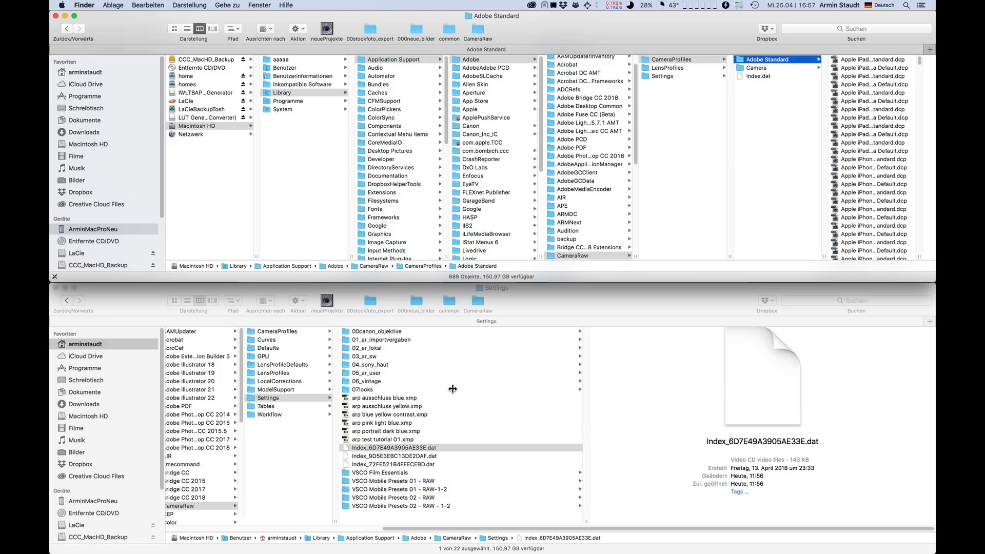
pyautogui.click(531, 301)
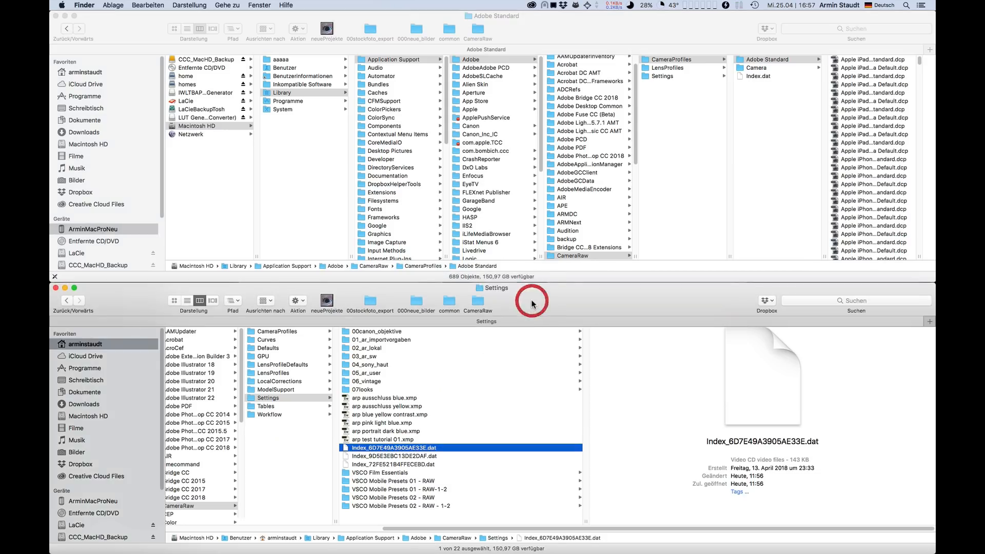
pyautogui.click(230, 303)
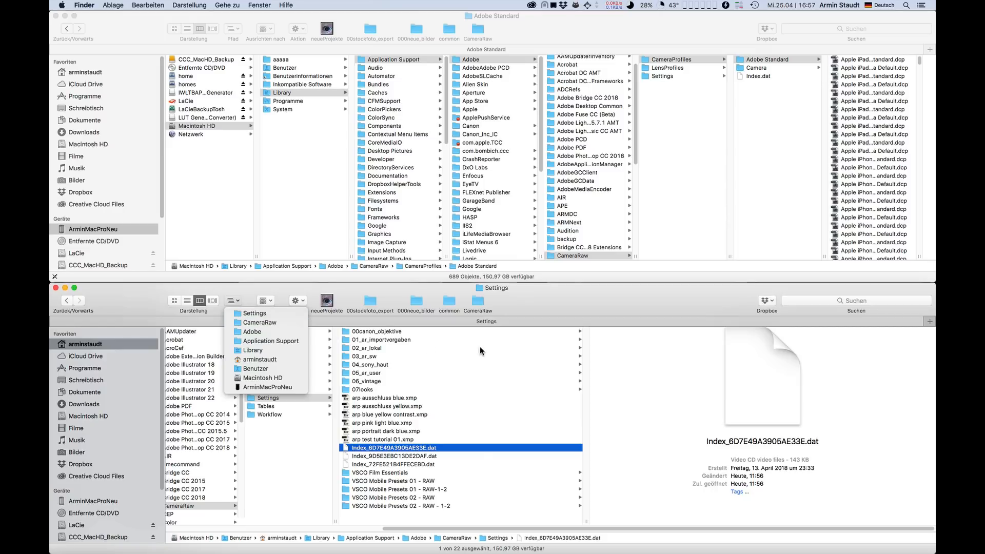
pyautogui.click(470, 520)
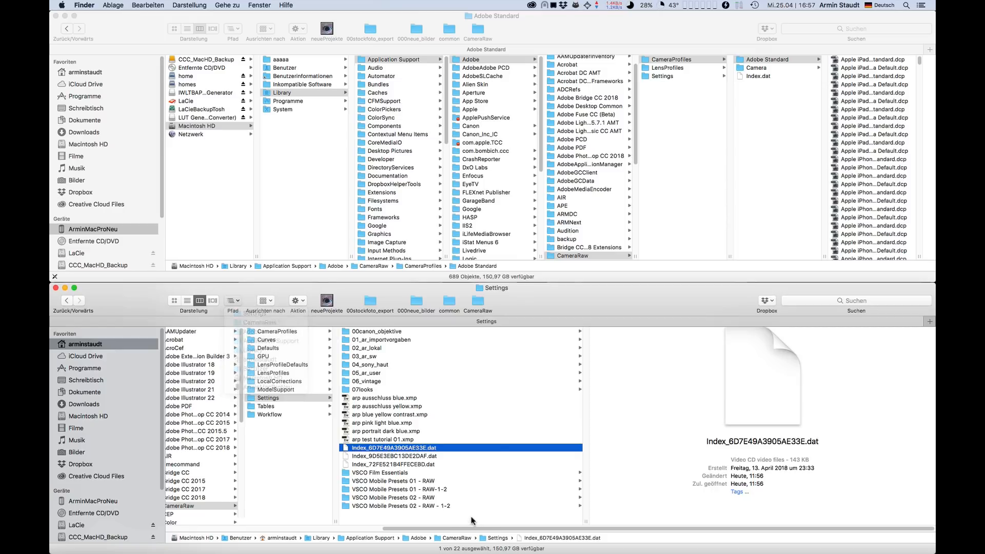
pyautogui.click(379, 333)
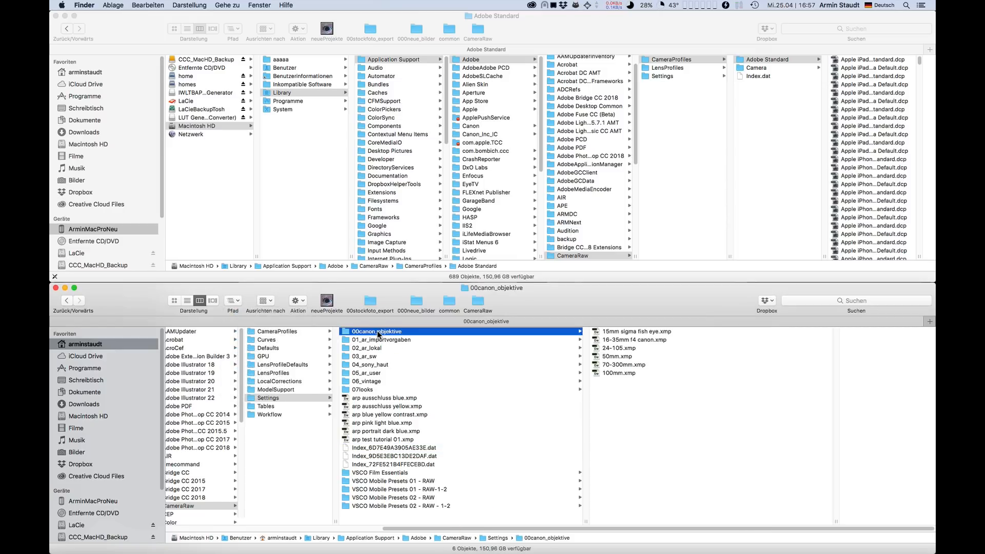
# - Preview the contents of the 100mm.xmp preset in the 00canon_objektive folder and close the preview
pyautogui.click(622, 373)
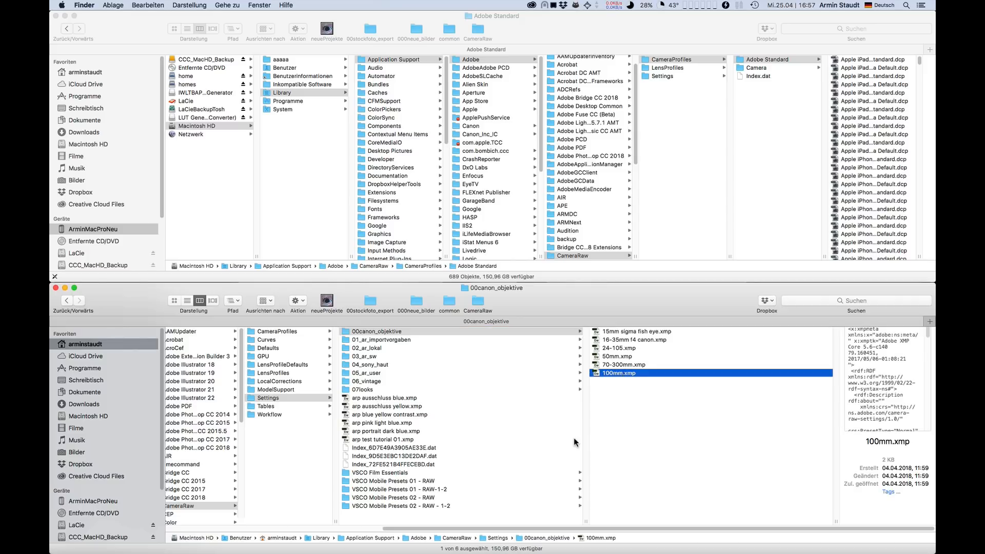
pyautogui.press('space')
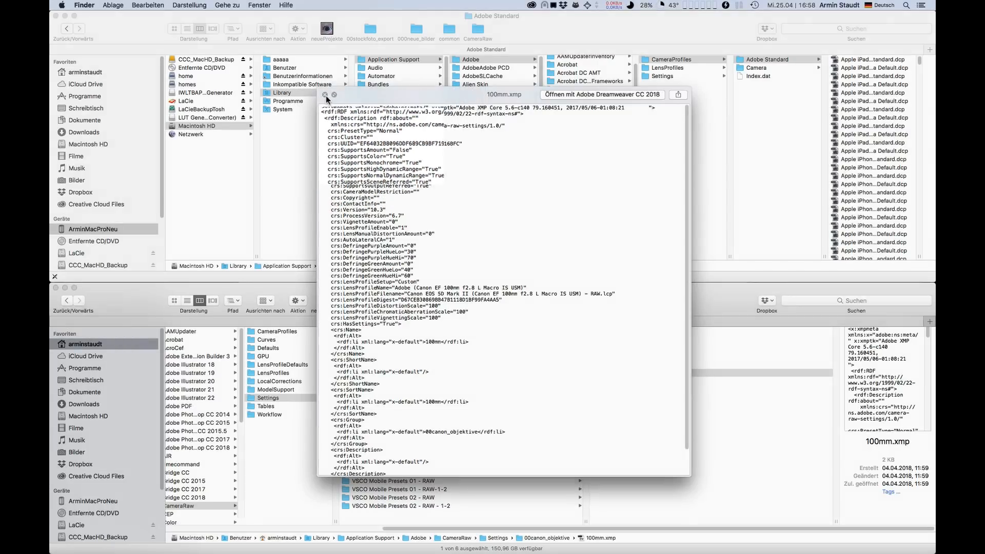
pyautogui.click(325, 96)
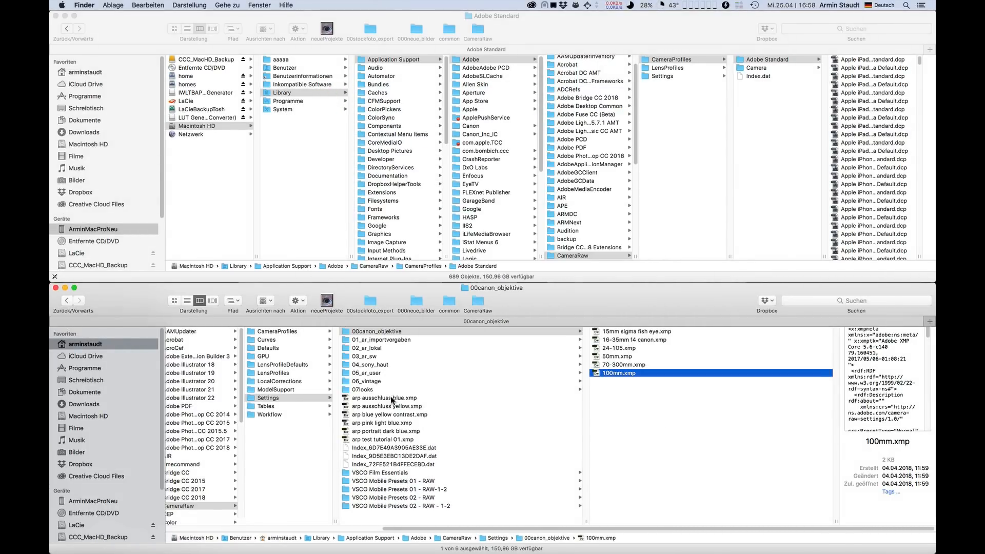
# - Preview the contents of arp test tutorial 01.xmp in the user's CameraRaw Settings folder, examining its PresetType entry
pyautogui.click(363, 397)
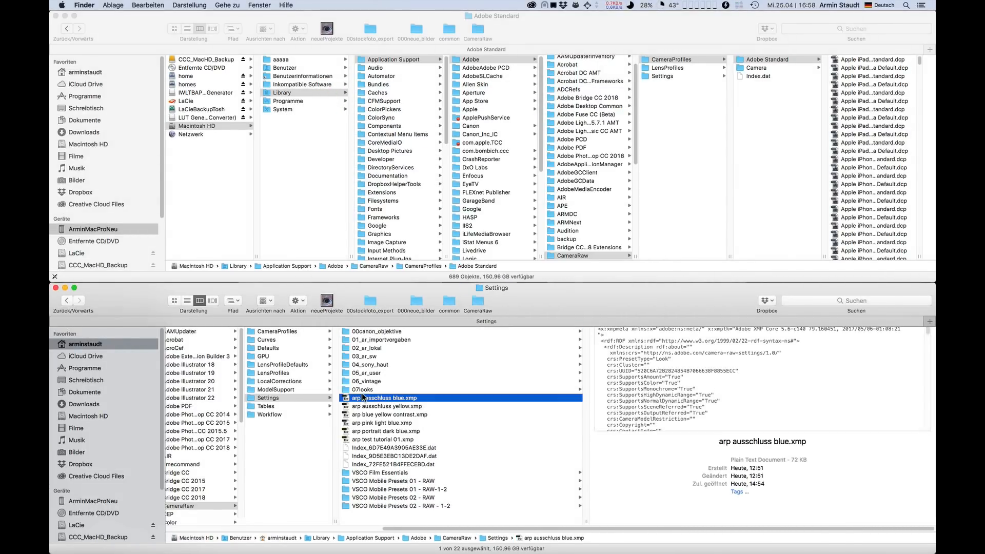
pyautogui.click(367, 440)
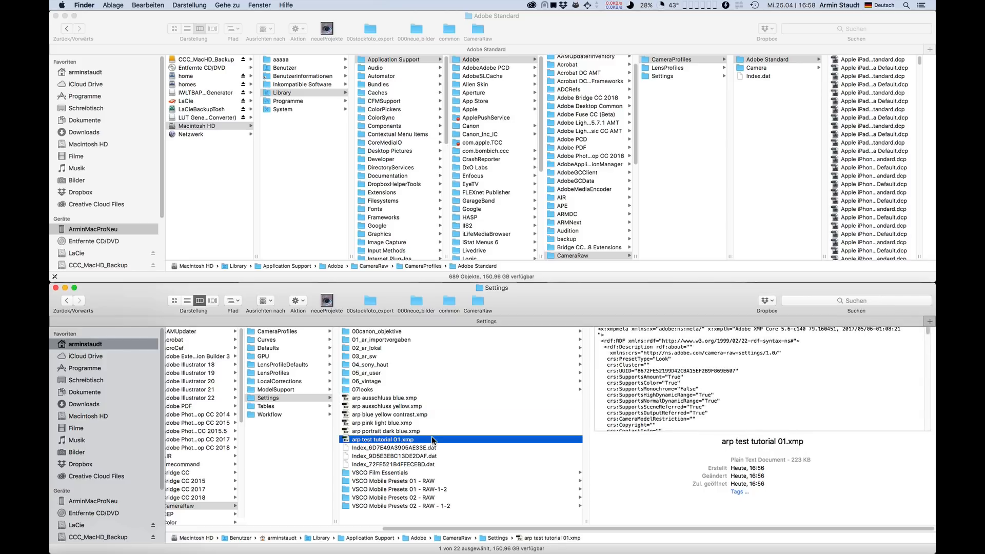
pyautogui.press('space')
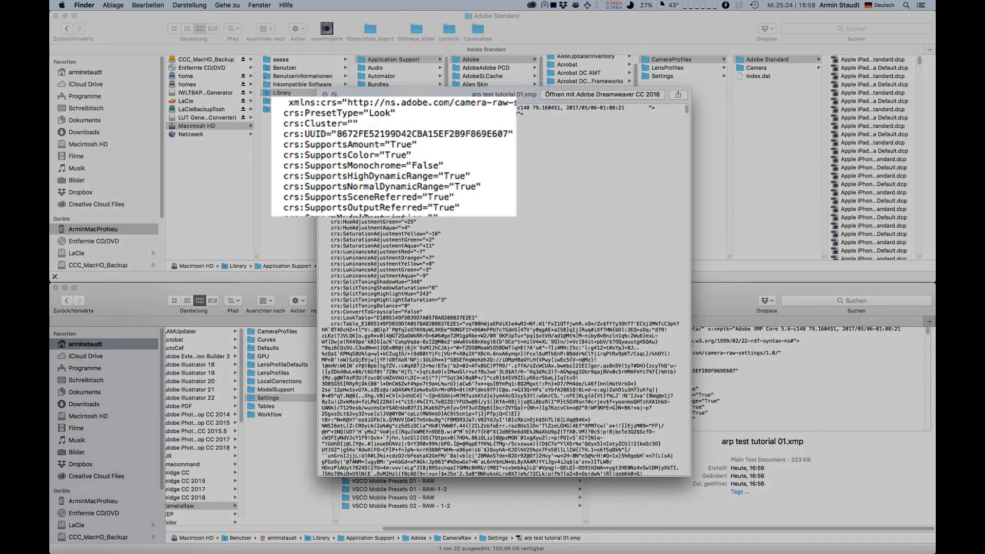
pyautogui.click(324, 95)
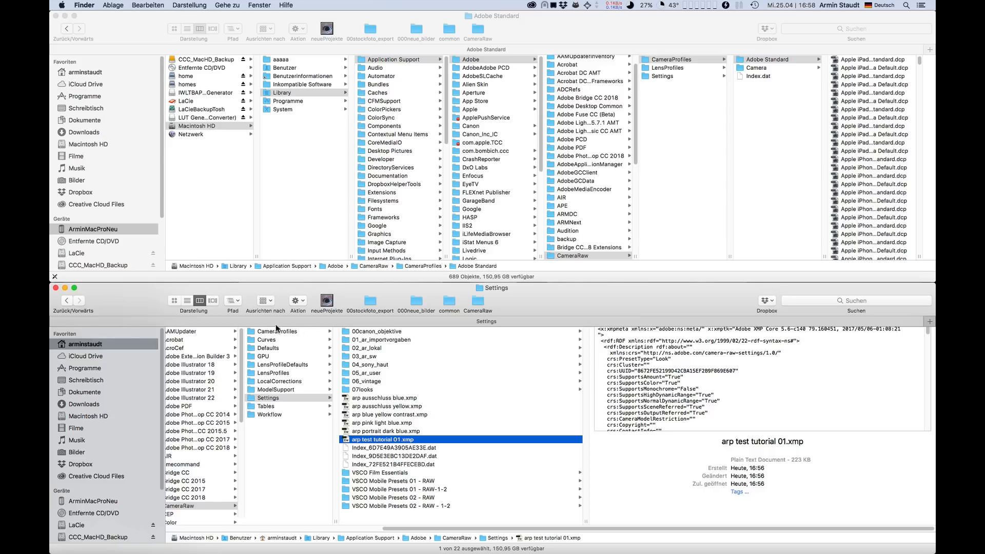
# - Look through the arp profile files in the Settings folder, from arp ausschluss blue.xmp to arp test tutorial 01.xmp
pyautogui.click(233, 301)
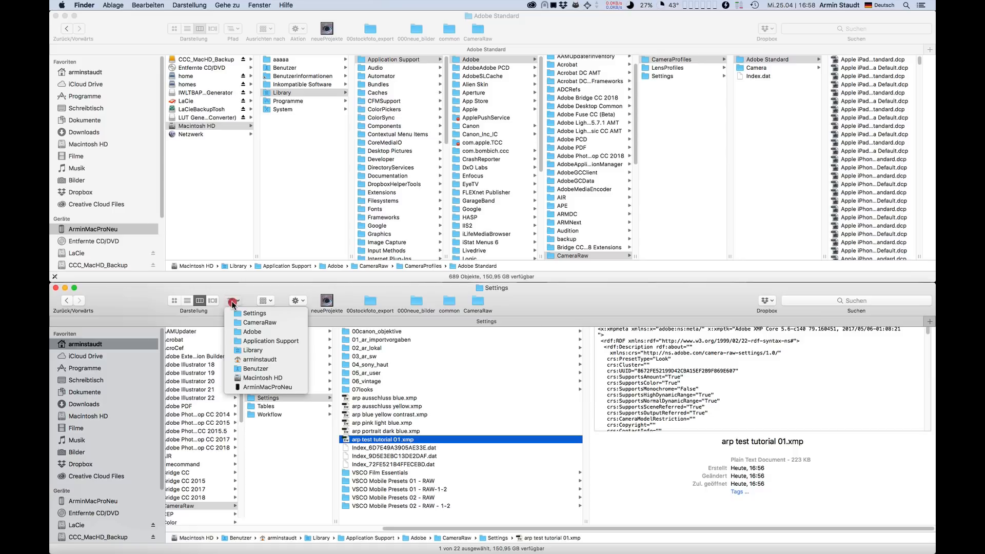
pyautogui.click(250, 298)
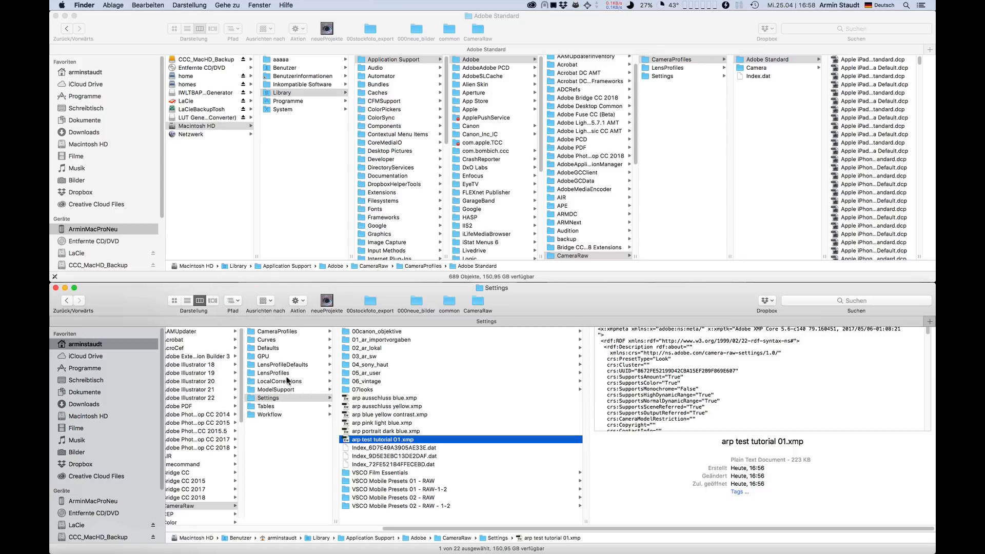
pyautogui.click(379, 398)
pyautogui.click(378, 407)
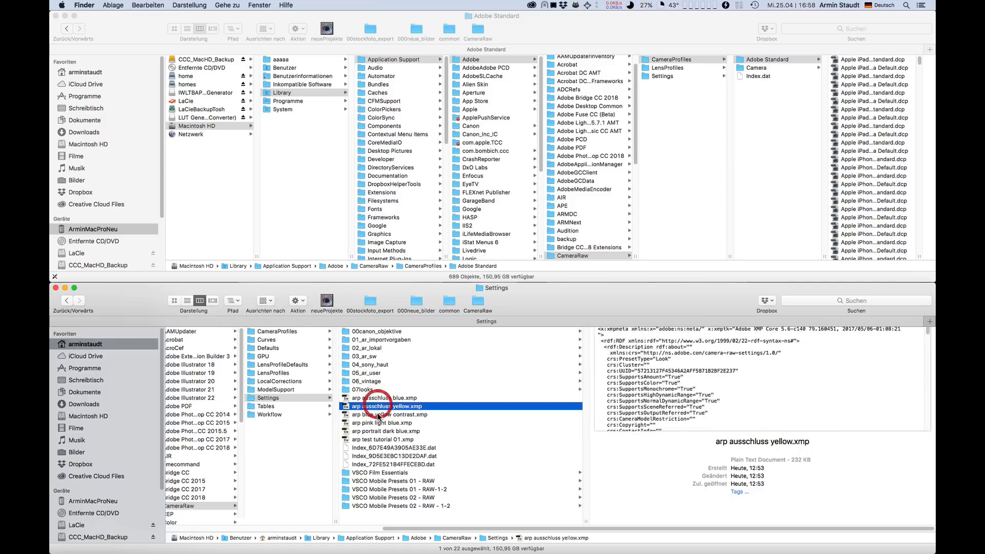
pyautogui.click(378, 415)
pyautogui.click(378, 423)
pyautogui.click(378, 431)
pyautogui.click(377, 440)
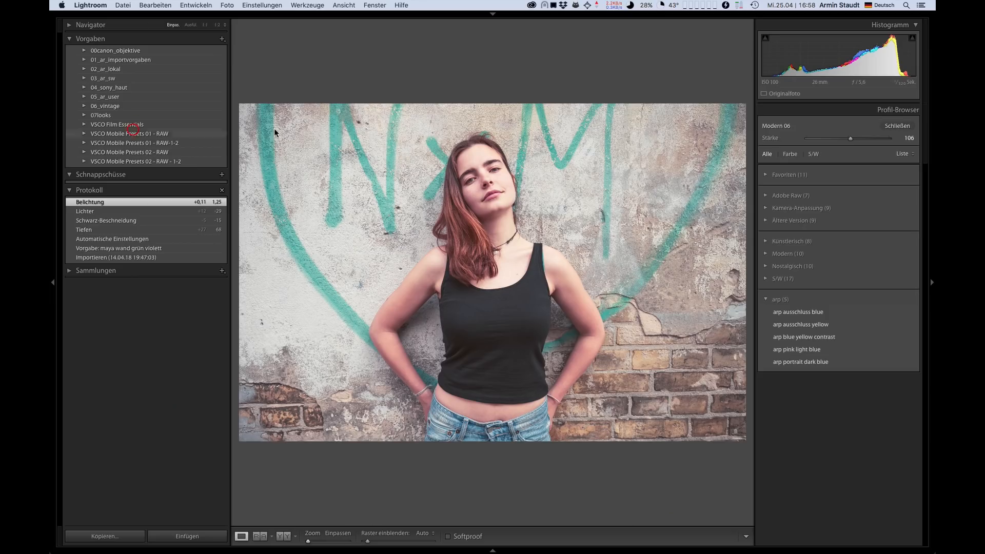
# - Switch to Lightroom, check the storage option in the Vorgaben preferences, and quit without backing up the catalog
pyautogui.click(137, 5)
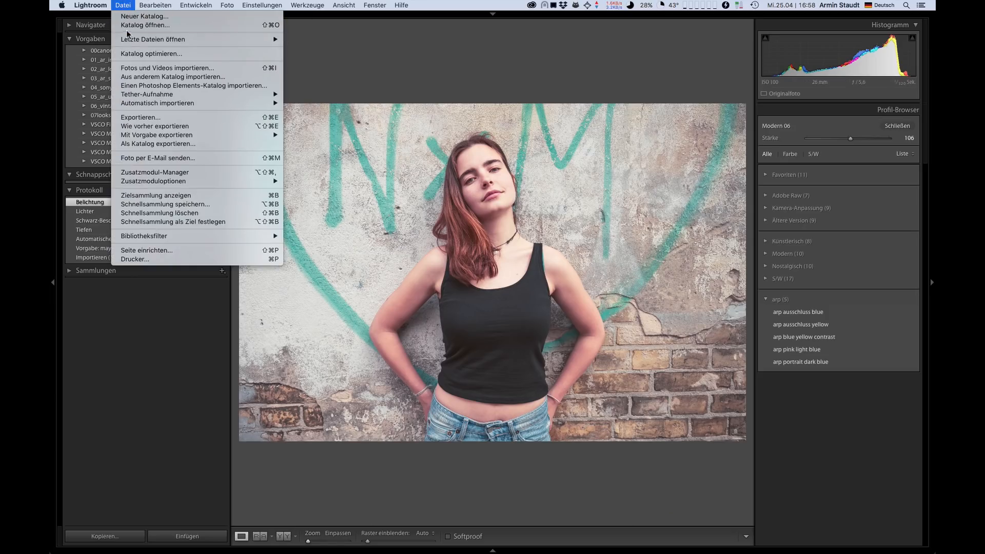
pyautogui.moveTo(88, 5)
pyautogui.click(108, 31)
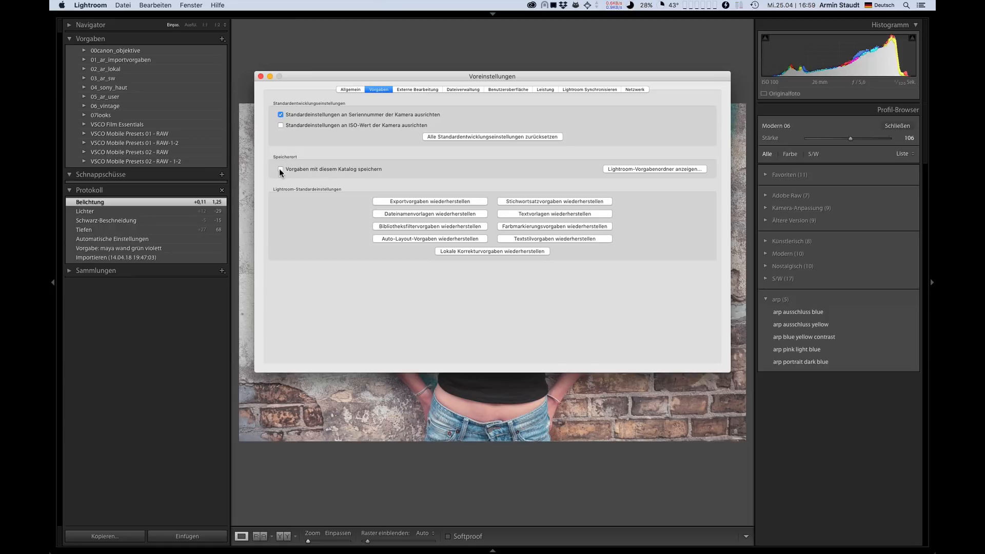
pyautogui.click(261, 76)
pyautogui.press('super+q')
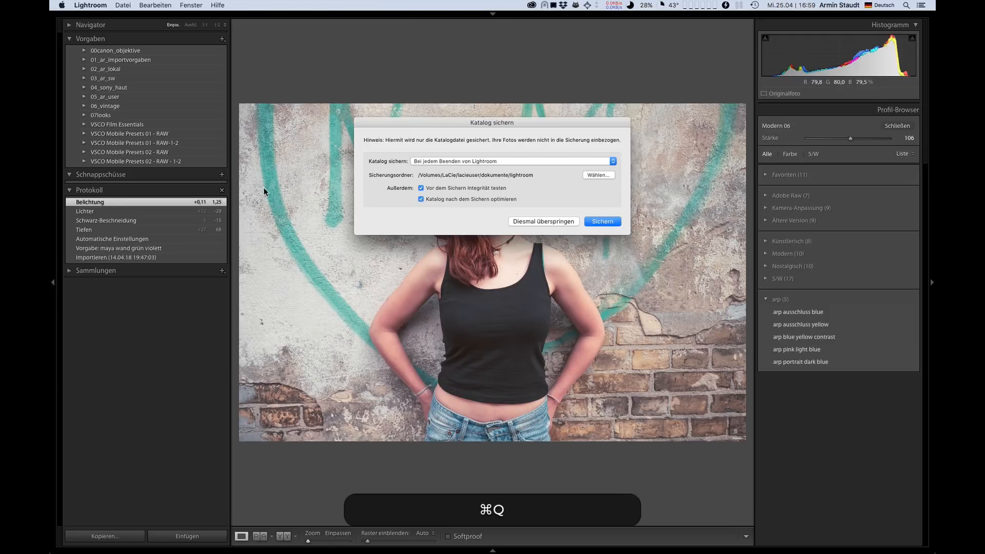
pyautogui.click(536, 221)
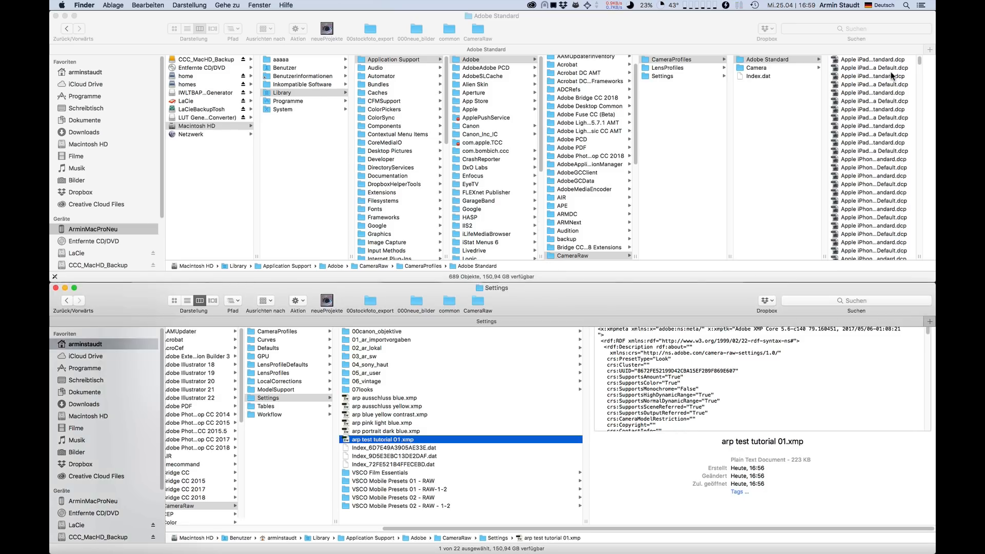
# - In Finder, examine the first Apple iPad DCP profile in the system's Adobe Standard folder alongside arp test tutorial 01.xmp
pyautogui.click(867, 60)
pyautogui.click(867, 60)
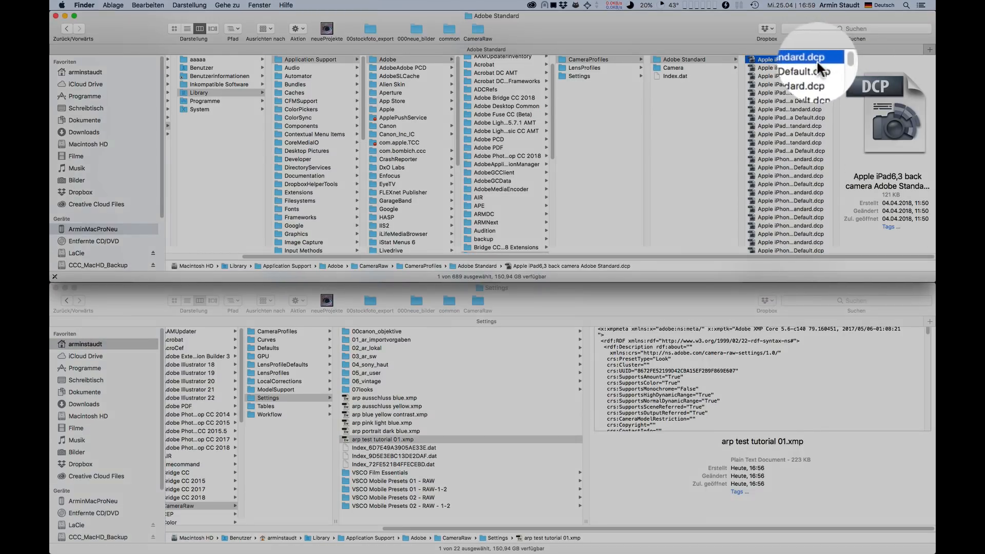
pyautogui.click(816, 59)
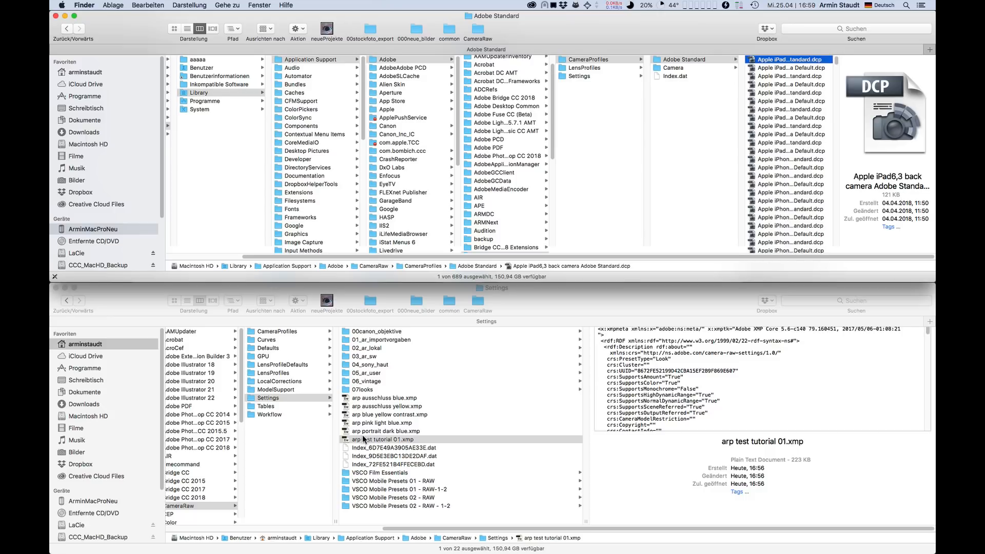
pyautogui.click(344, 438)
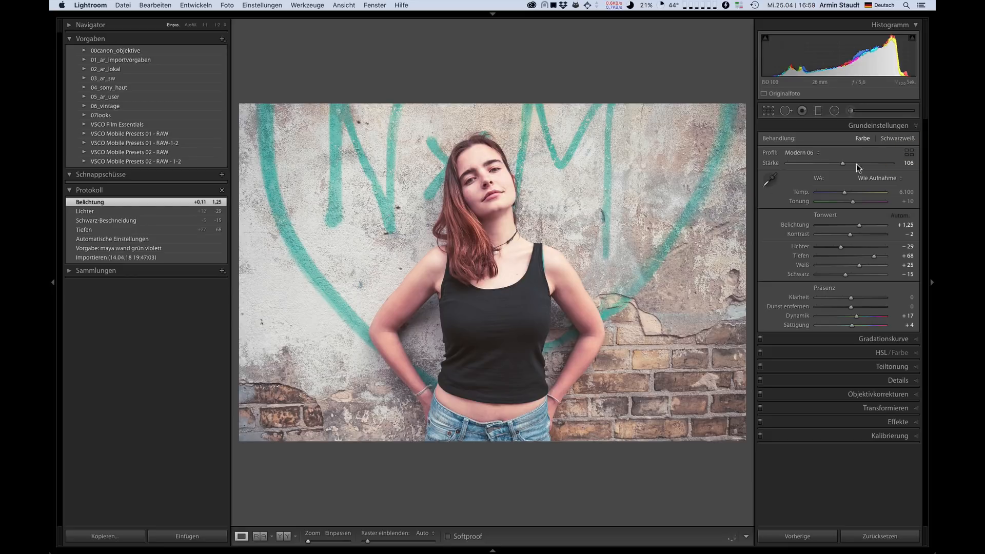
# - Switch to the restarted Lightroom, check the arp group in the Profil-Browser for the new profile, and close the browser
pyautogui.click(909, 153)
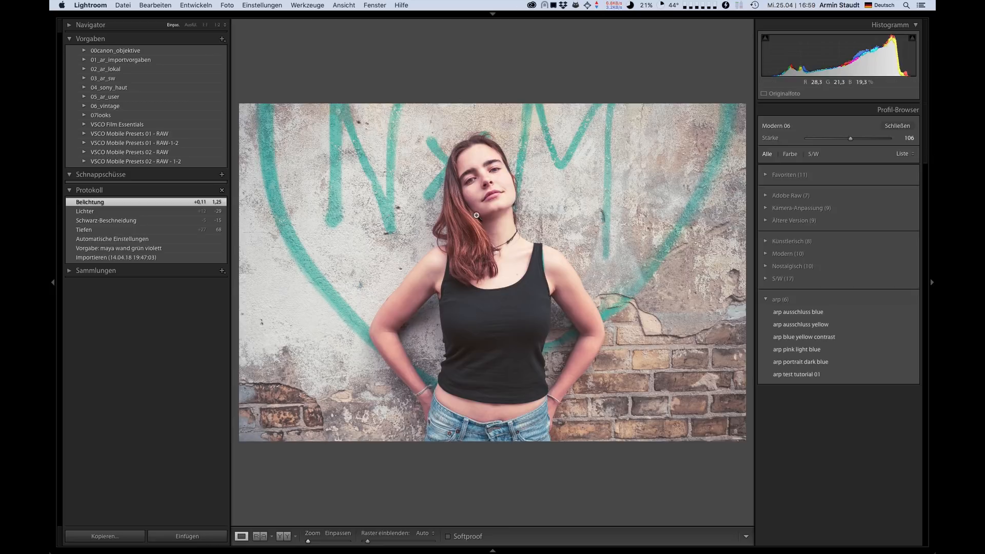
pyautogui.click(893, 128)
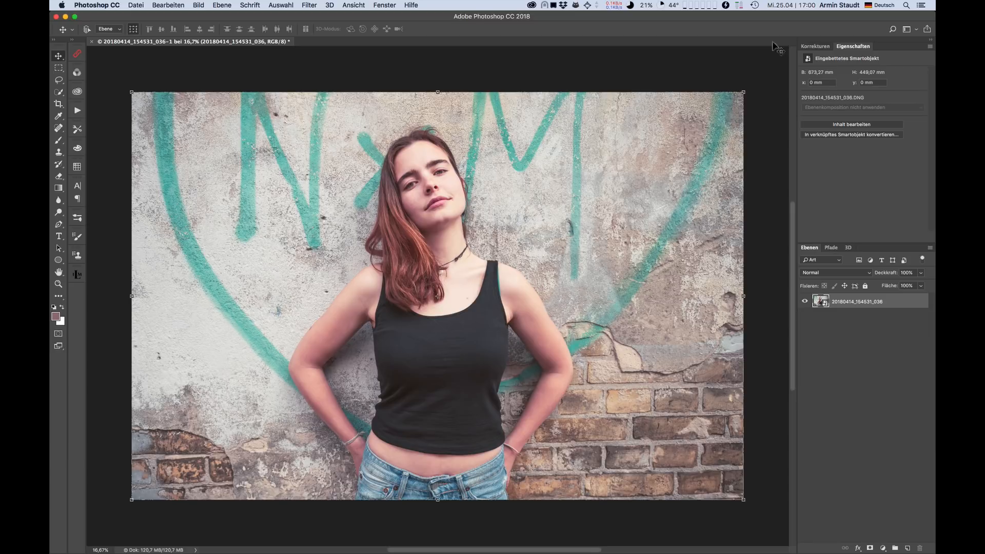
# - Switch to Photoshop, try the DropBlues.3DL and HorrorBlue.3DL LUTs on a Color Lookup adjustment layer, and delete that layer
pyautogui.click(813, 46)
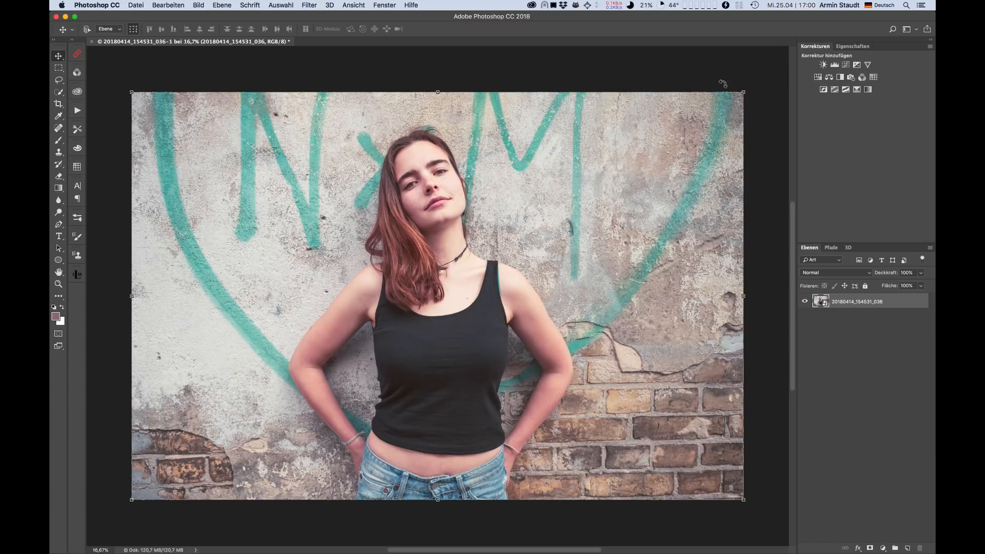
pyautogui.click(874, 78)
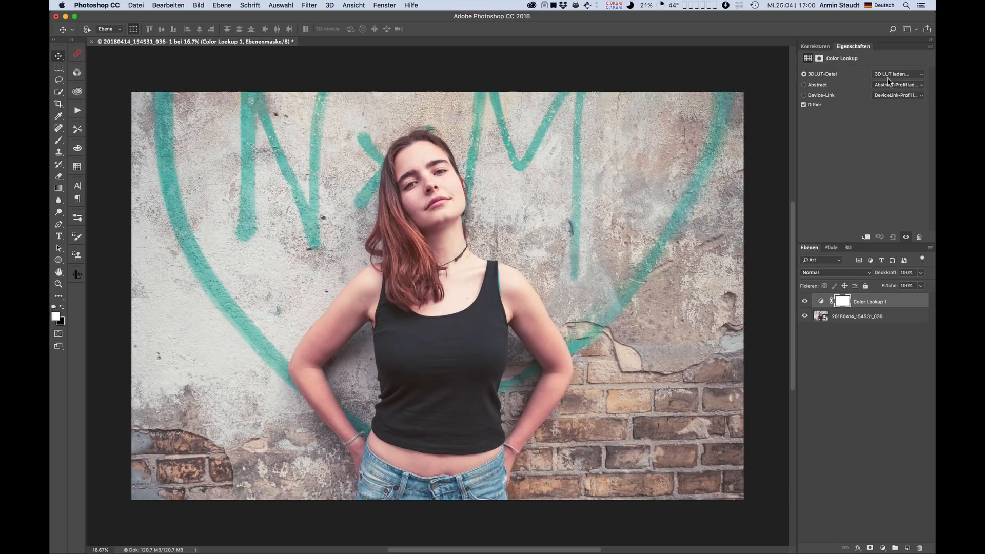
pyautogui.click(870, 77)
pyautogui.click(785, 149)
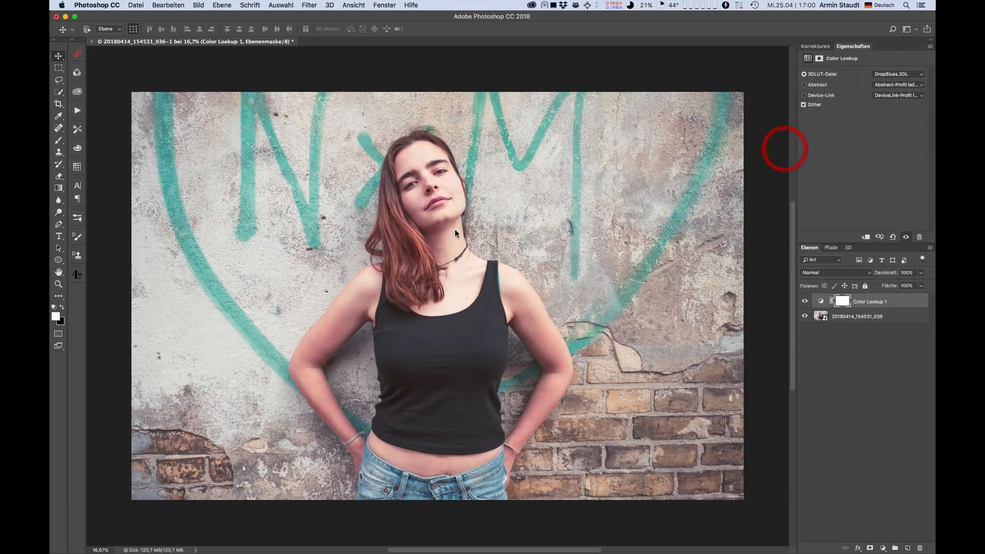
pyautogui.click(881, 77)
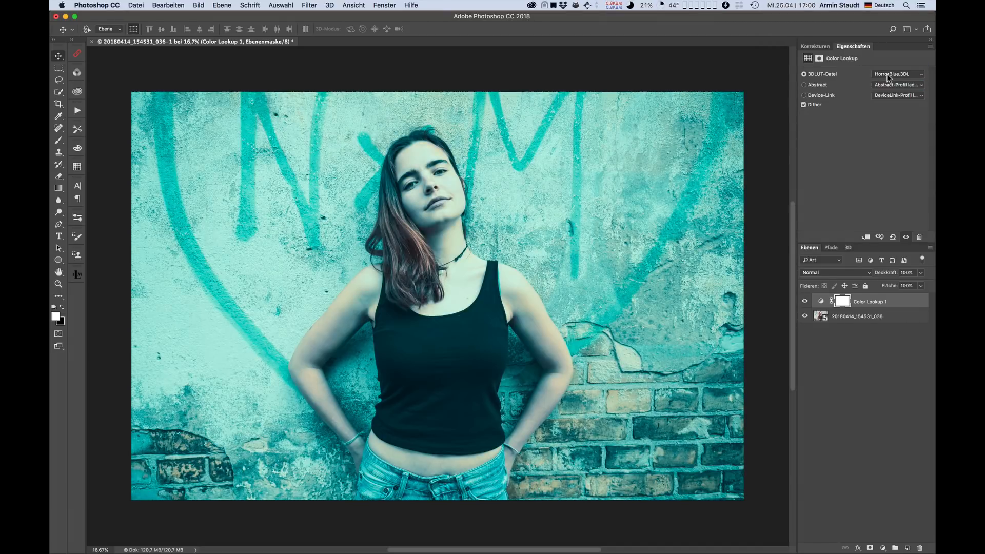
pyautogui.click(901, 304)
pyautogui.press('BackSpace')
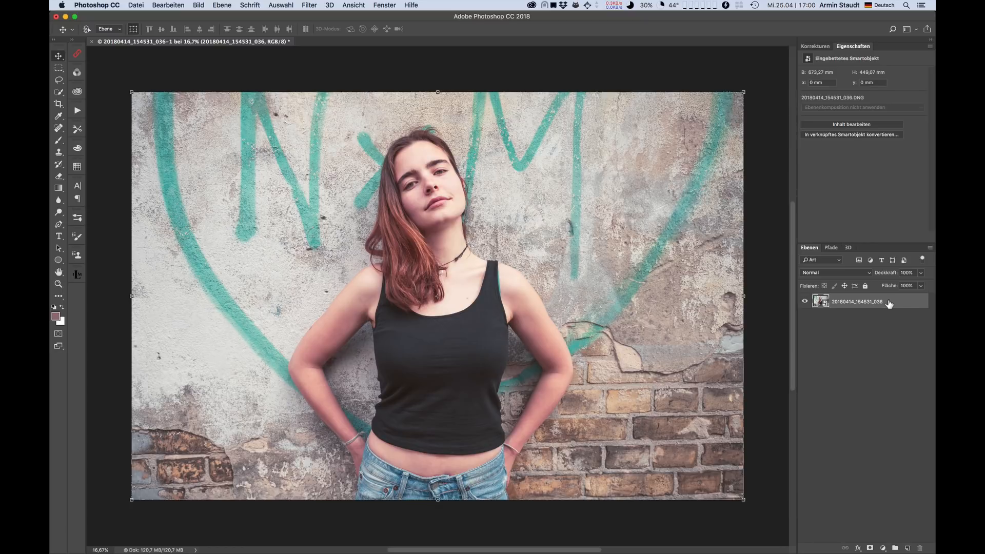
# - Add a Farbfläche fill layer in dark blue #14244d above the portrait and set its blend mode to Ausschluss
pyautogui.click(883, 548)
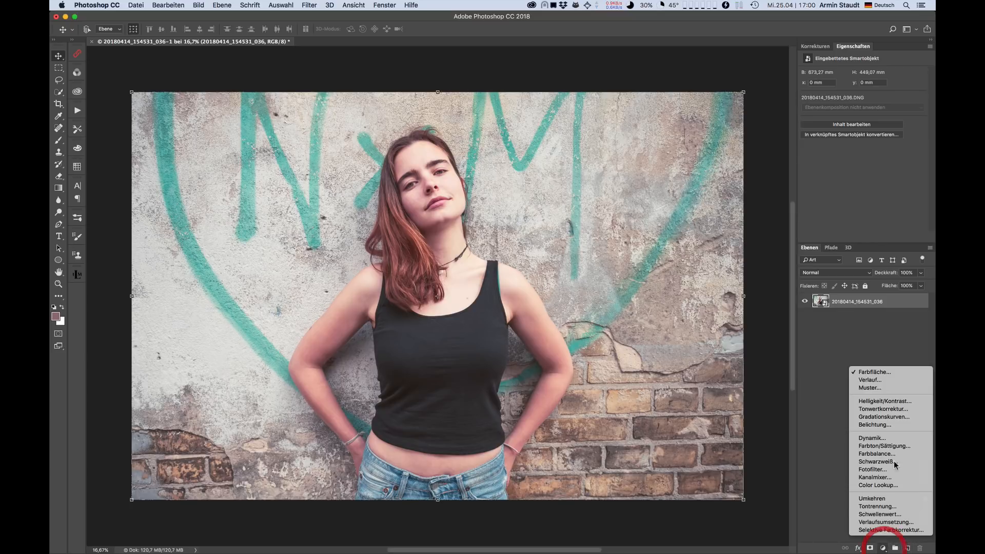
pyautogui.click(889, 372)
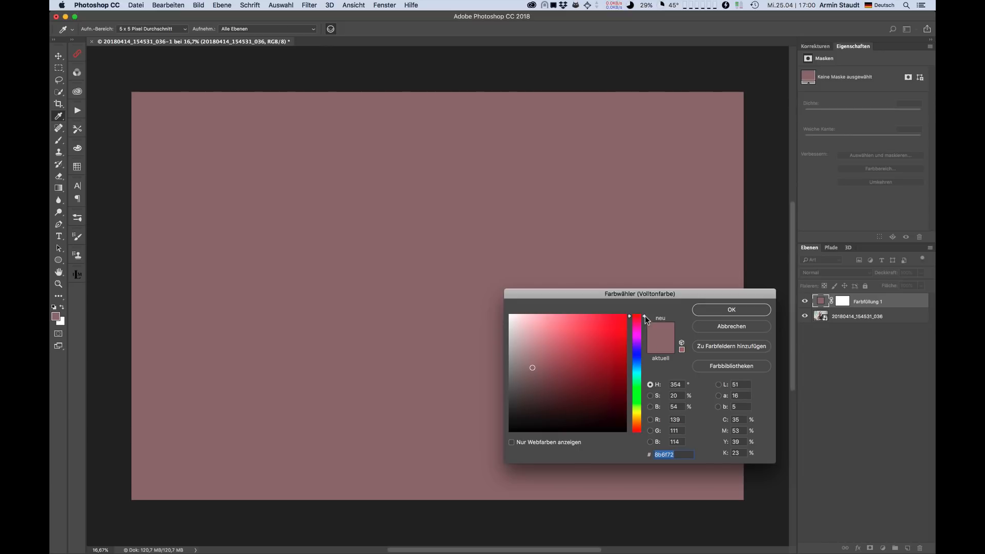
pyautogui.moveTo(645, 315); pyautogui.dragTo(639, 358)
pyautogui.click(595, 396)
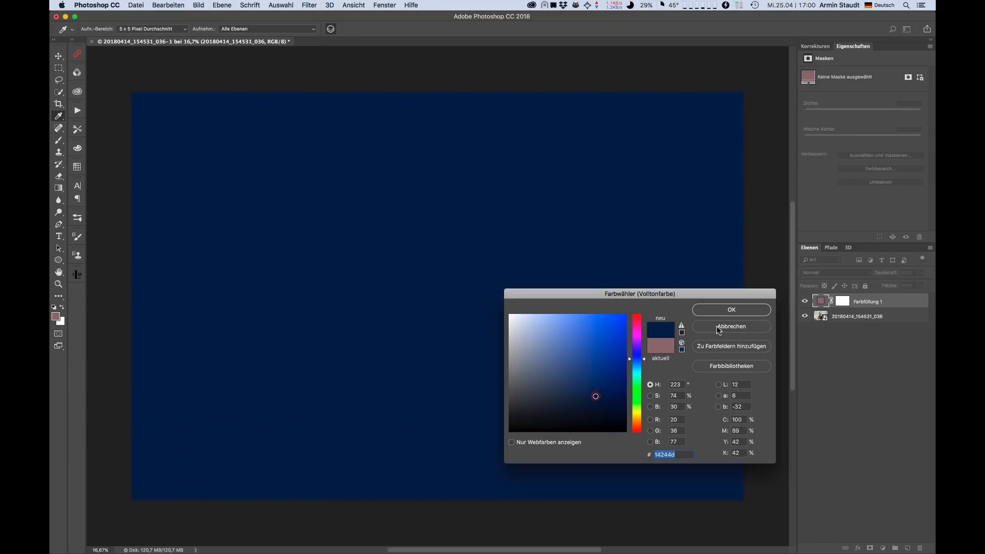
pyautogui.click(723, 311)
pyautogui.click(810, 272)
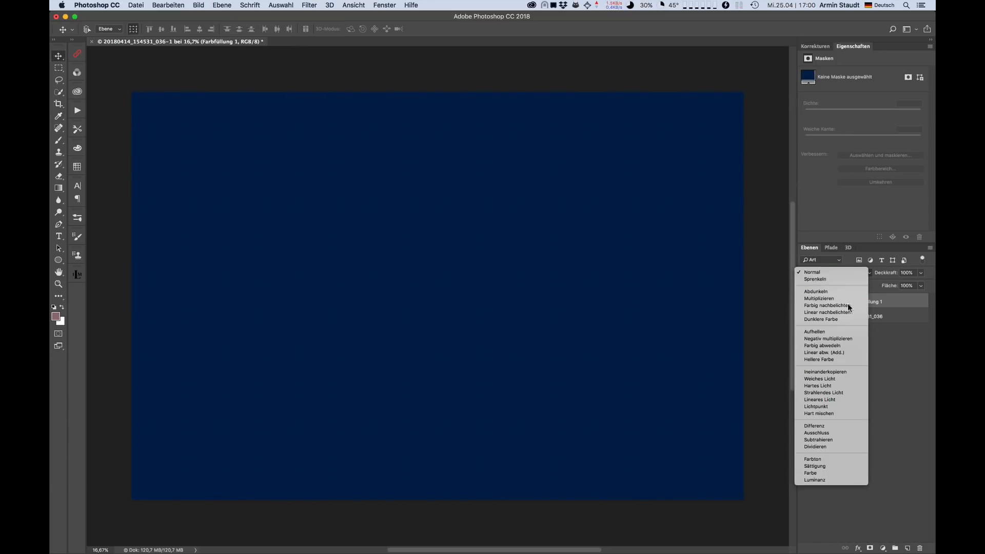
pyautogui.click(822, 434)
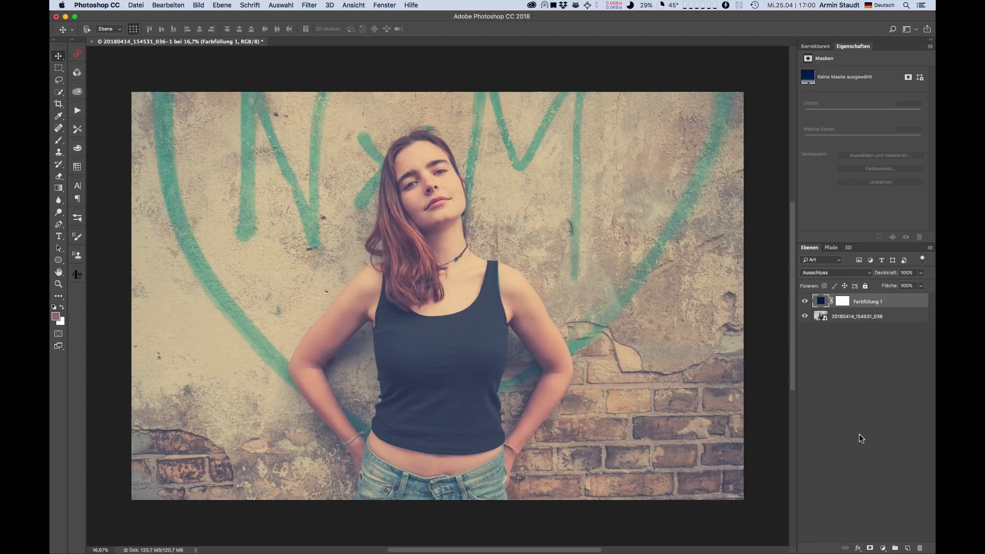
# - Change the fill layer's colour to a darker, more muted navy blue
pyautogui.doubleClick(821, 301)
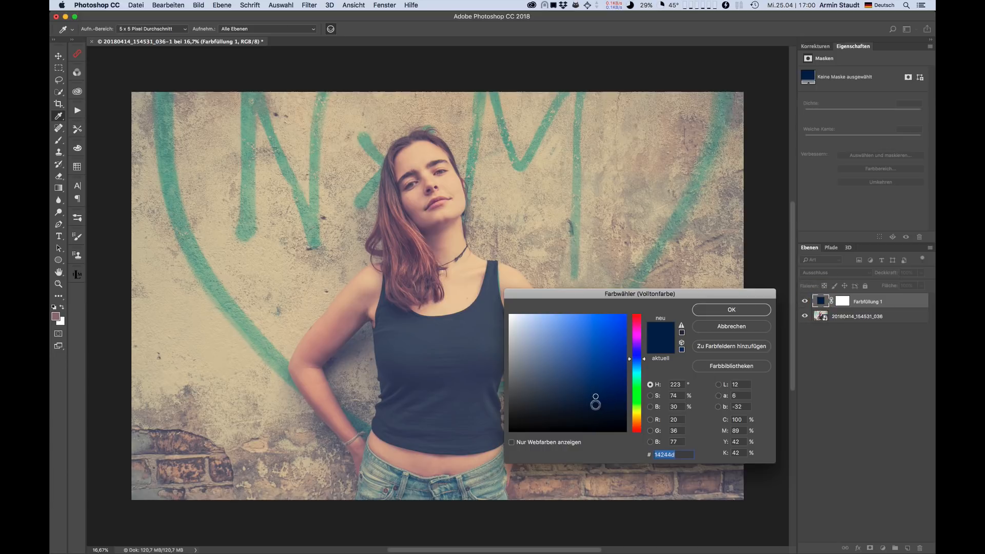
pyautogui.click(592, 403)
pyautogui.click(720, 311)
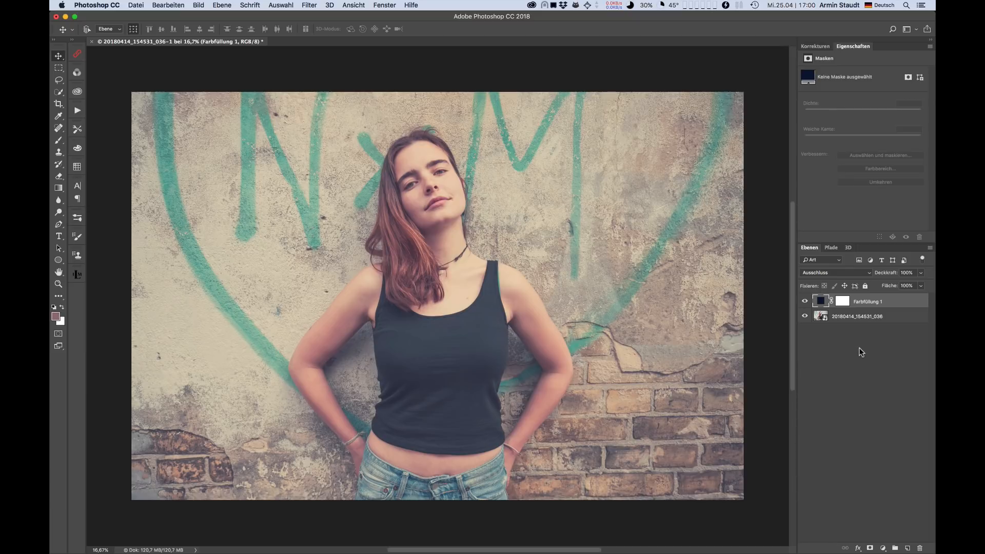
# - Try to export the look as Color Lookup-Tabellen from the current layered document
pyautogui.click(163, 5)
pyautogui.moveTo(135, 4)
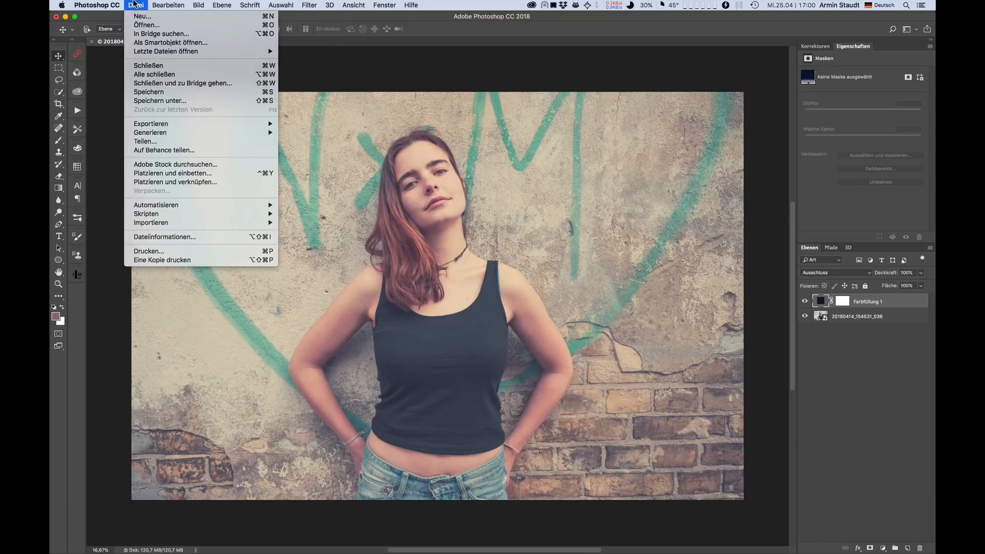
pyautogui.moveTo(150, 127)
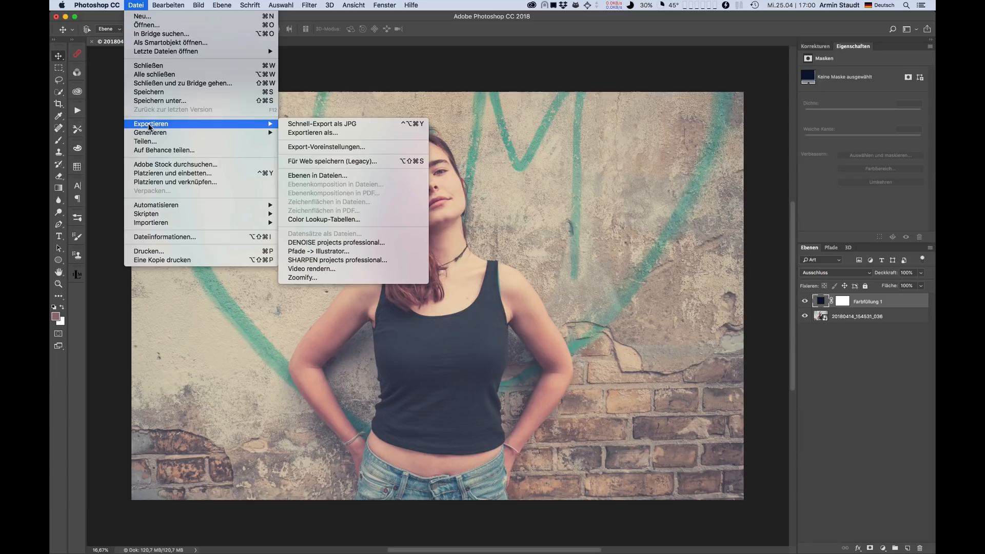
pyautogui.click(313, 219)
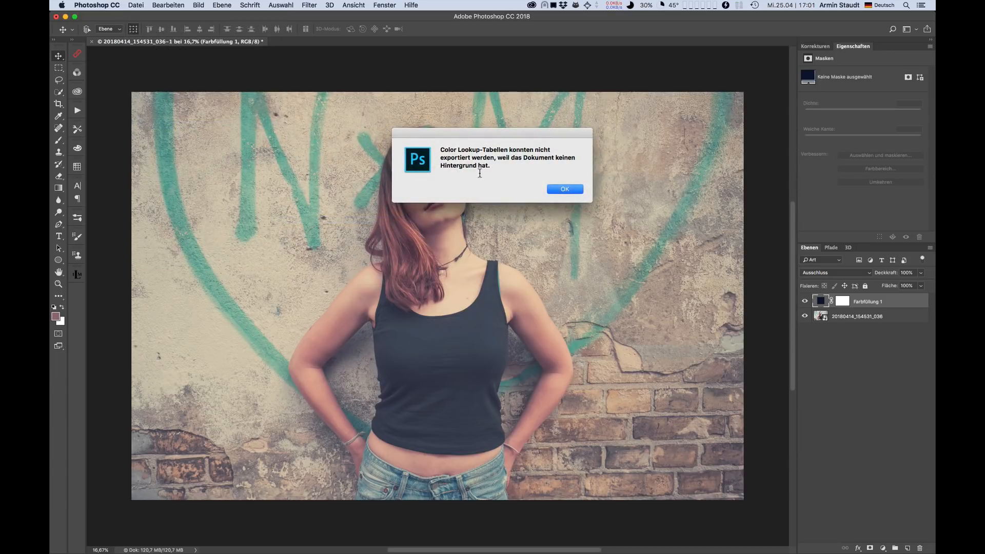
pyautogui.click(565, 189)
# - Delete the colour fill layer and flatten the portrait smart object to a background layer
pyautogui.click(906, 301)
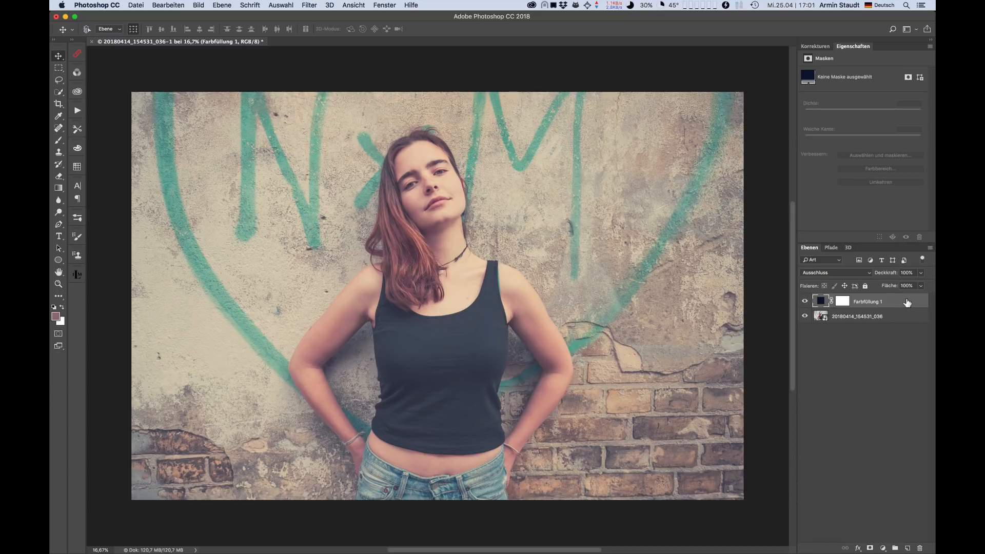
pyautogui.press('BackSpace')
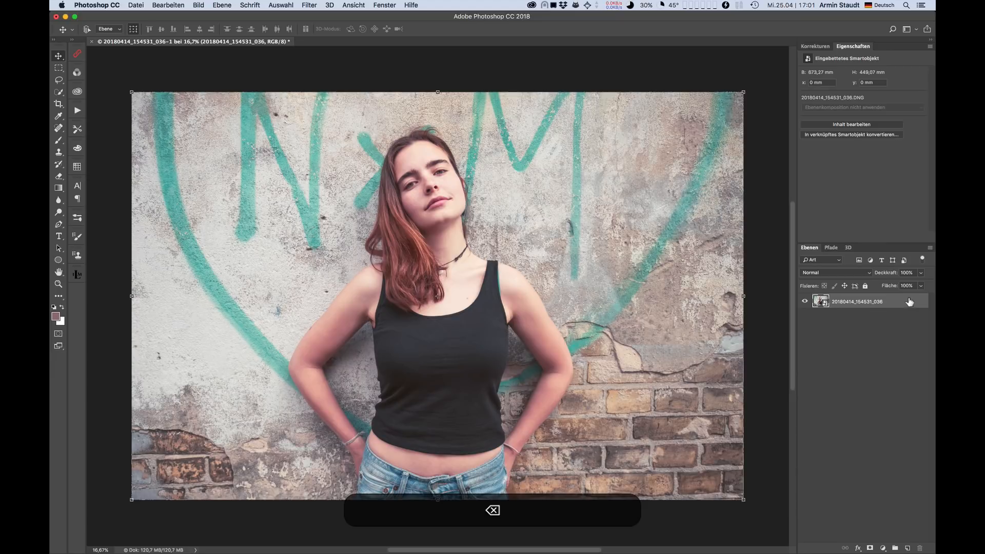
pyautogui.click(220, 5)
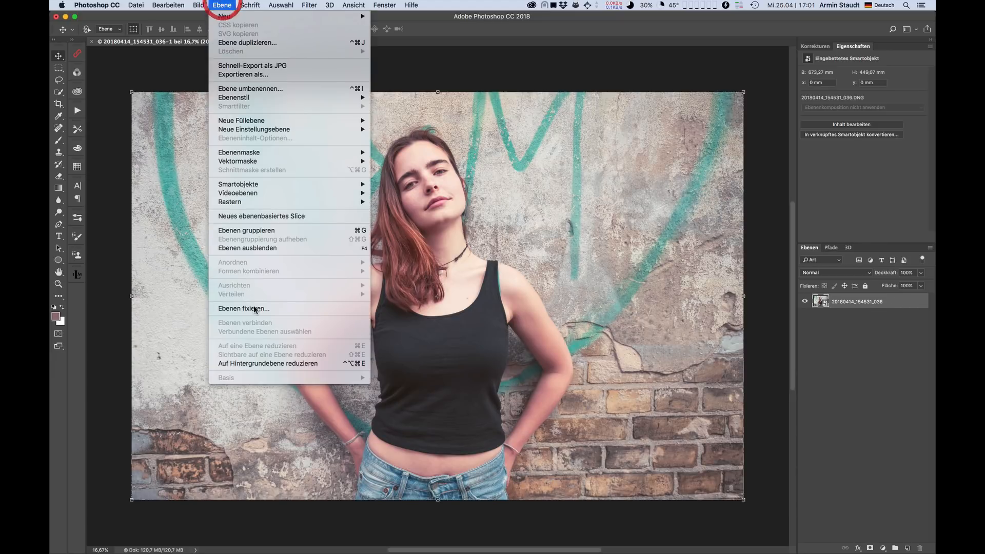
pyautogui.click(257, 363)
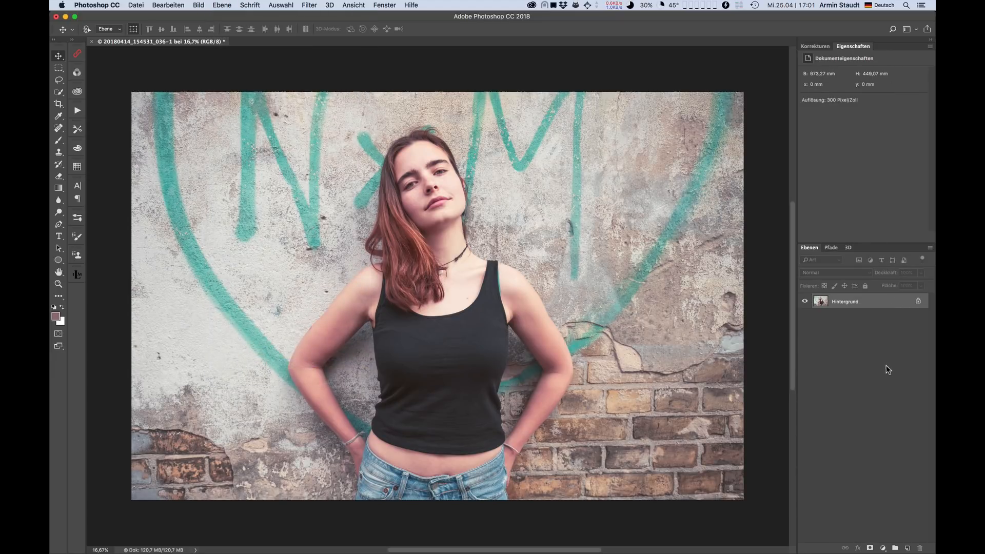
# - Add a Farbfläche fill layer in very dark navy above the background and set its blend mode to Ausschluss
pyautogui.click(884, 548)
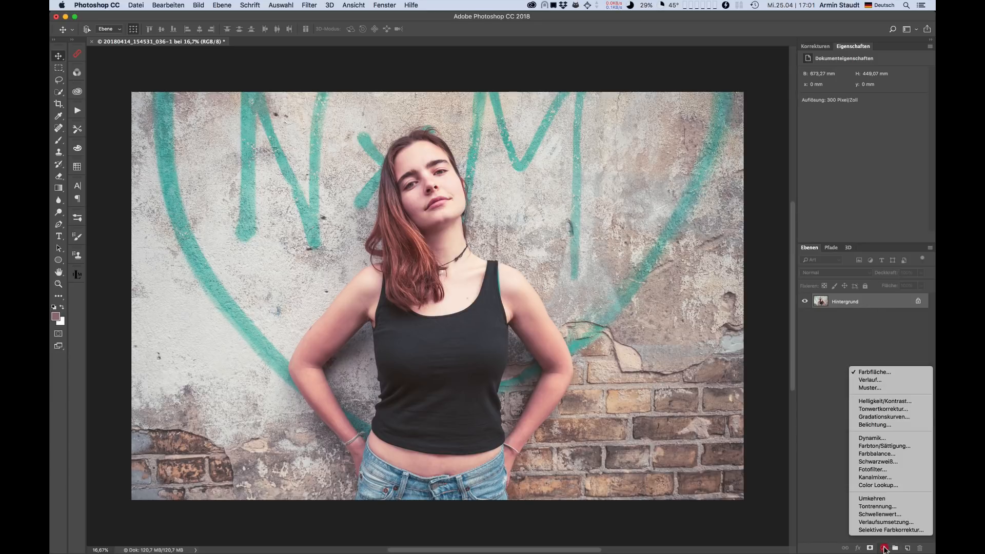
pyautogui.click(909, 373)
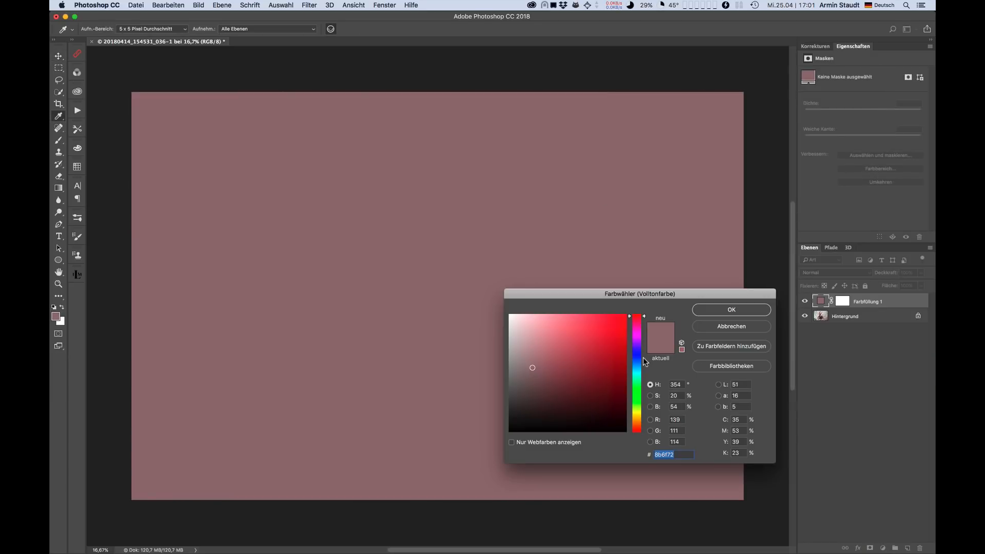
pyautogui.click(638, 353)
pyautogui.click(588, 412)
pyautogui.click(731, 310)
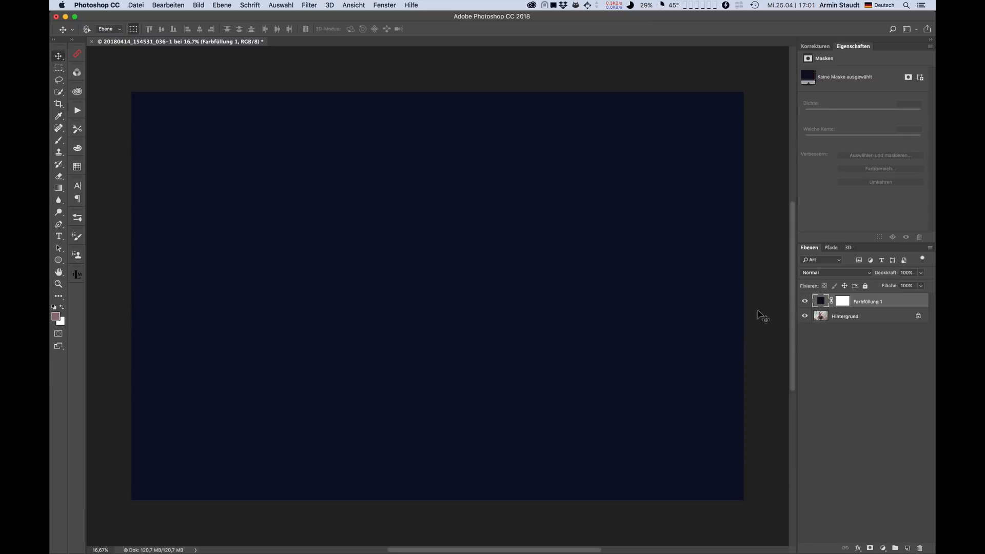
pyautogui.click(814, 273)
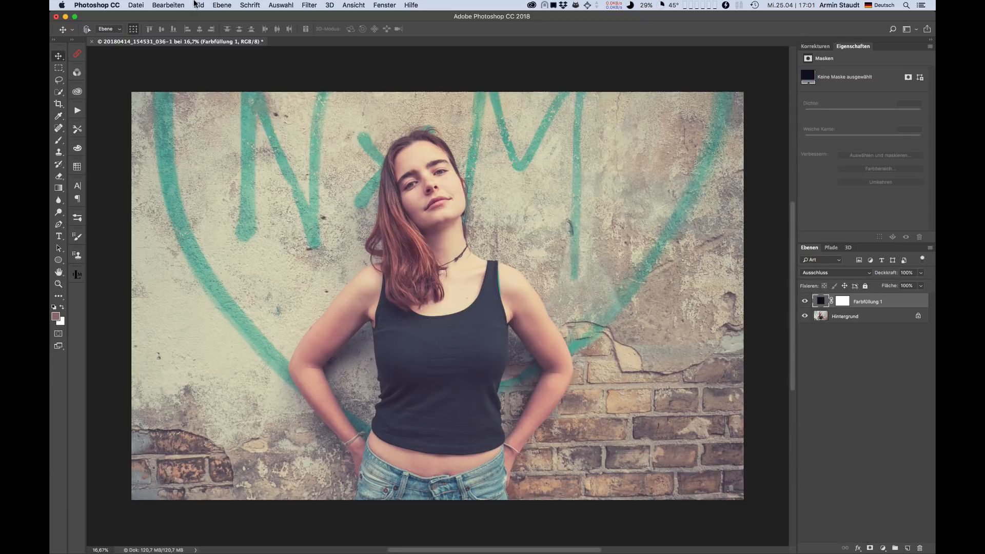
# - Start exporting Color Lookup-Tabellen in CUBE format with the description "arp test tutorial 02"
pyautogui.click(195, 4)
pyautogui.moveTo(136, 5)
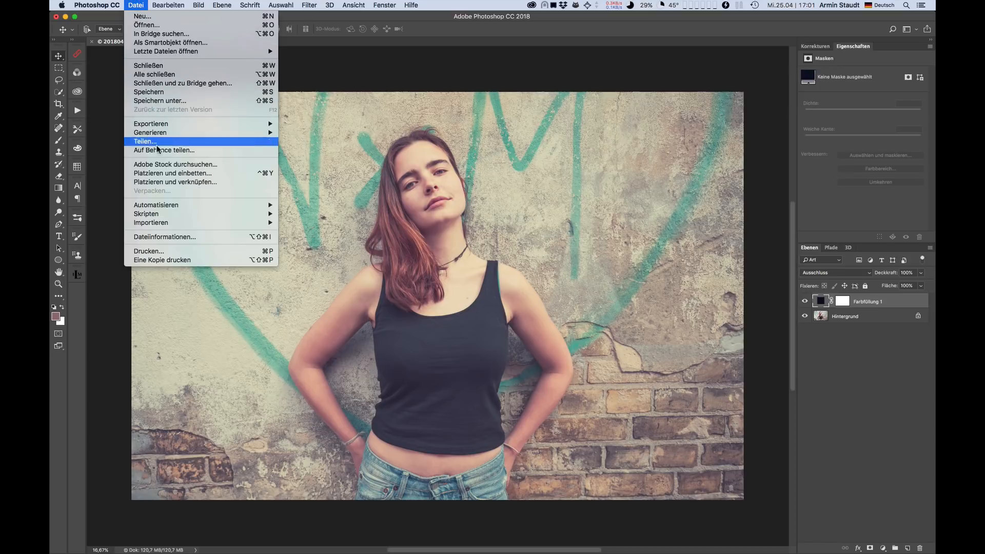
pyautogui.moveTo(154, 124)
pyautogui.click(314, 219)
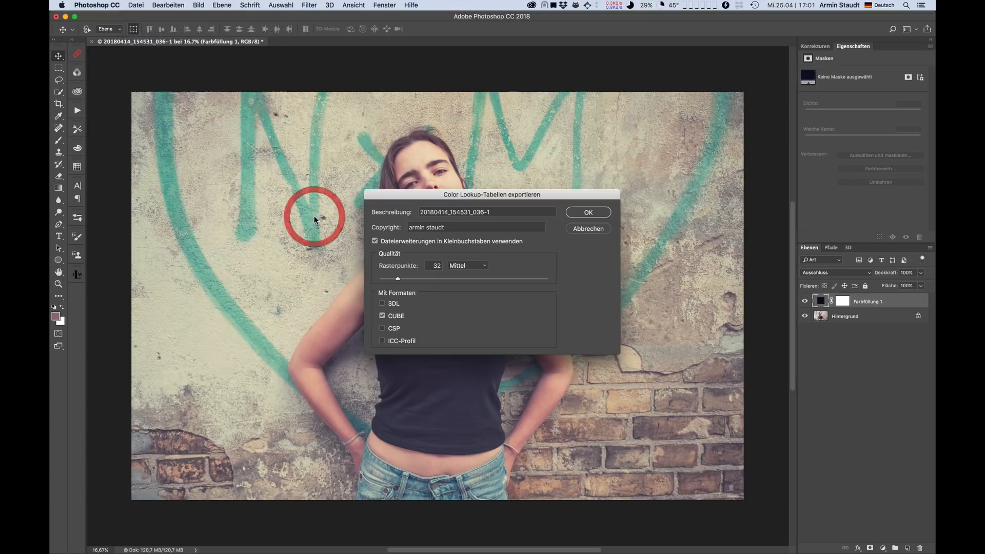
pyautogui.press('super+a')
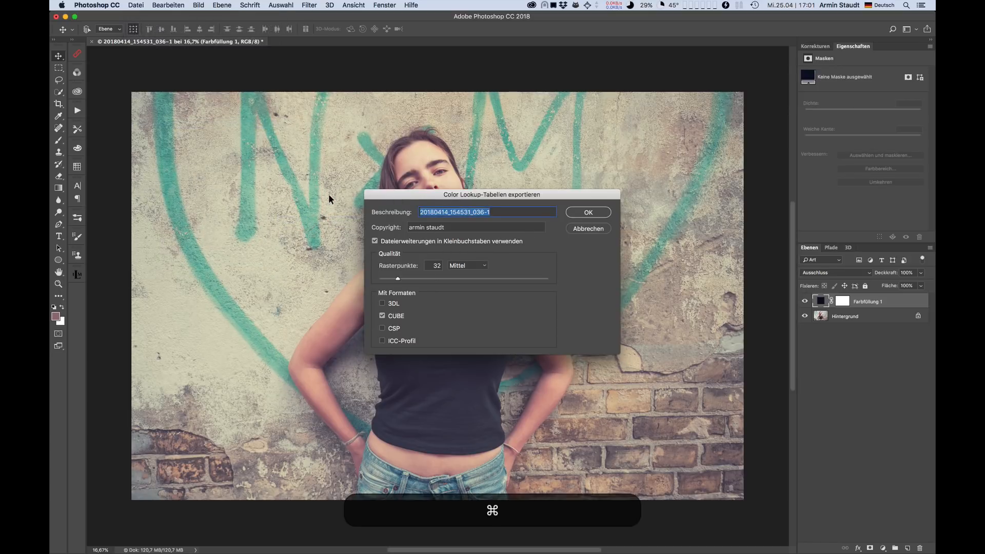
pyautogui.write('arp test tutorial 01')
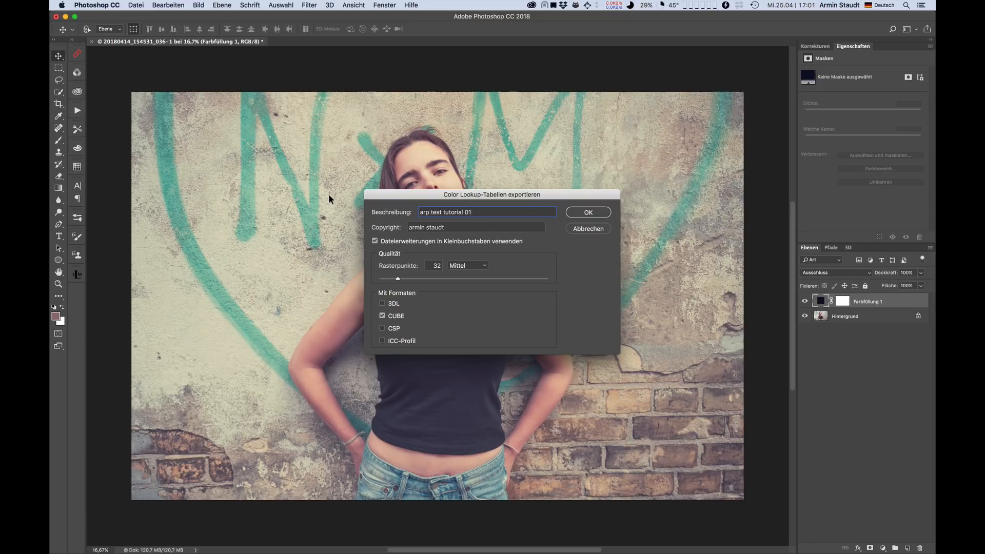
pyautogui.press('BackSpace')
pyautogui.write('2')
pyautogui.click(585, 212)
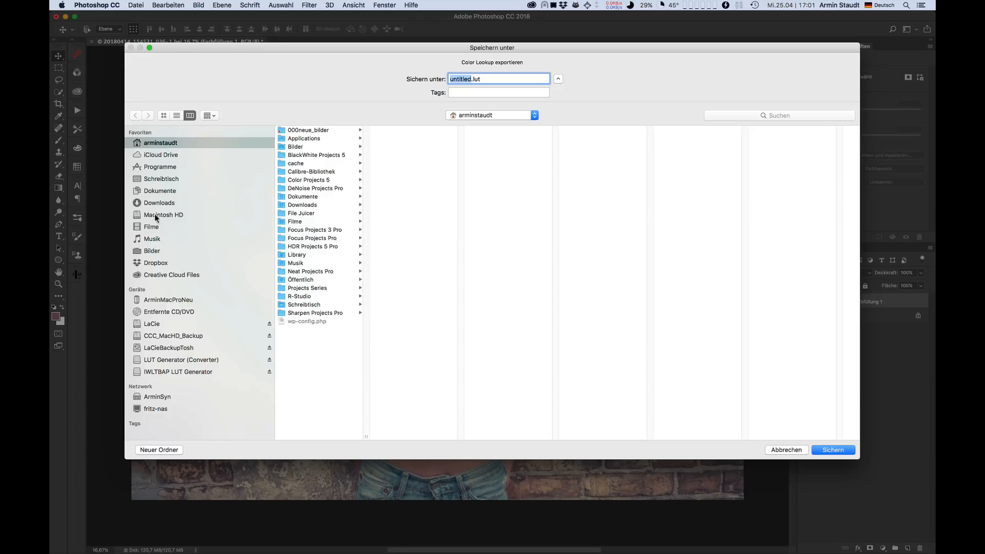
# - Save the lookup table as "arp test tutorial 02.lut" in Creative Cloud Files > photoshop > colorlookups > new
pyautogui.click(159, 272)
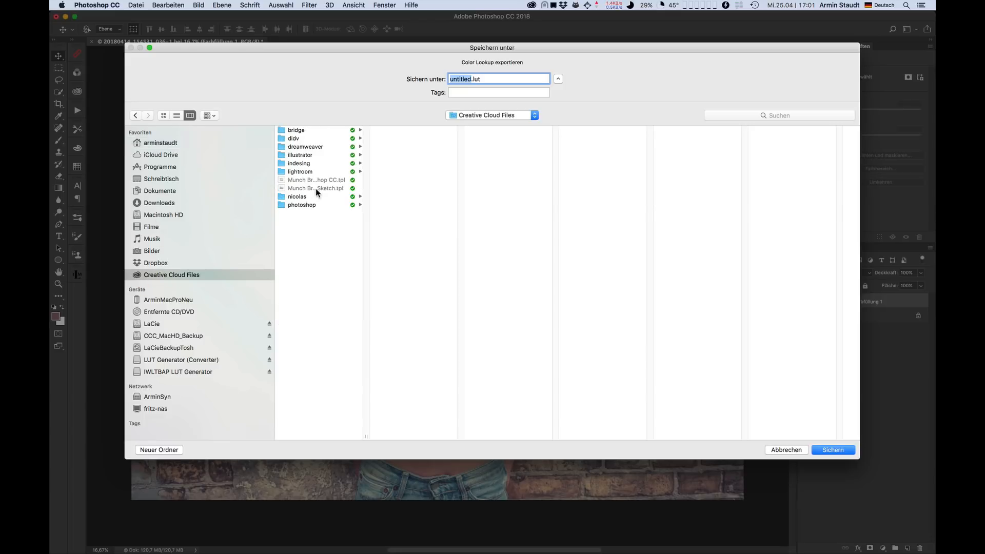
pyautogui.click(309, 205)
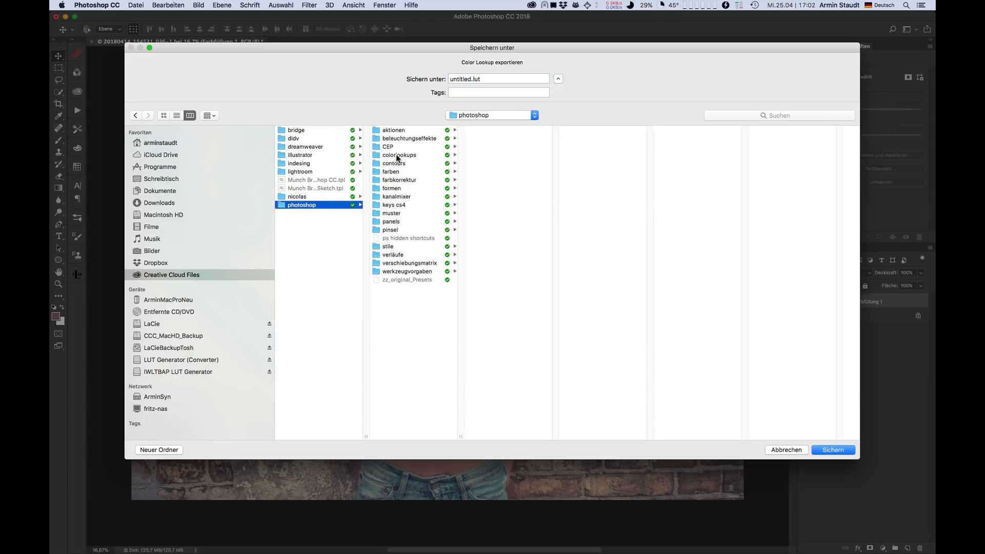
pyautogui.click(398, 155)
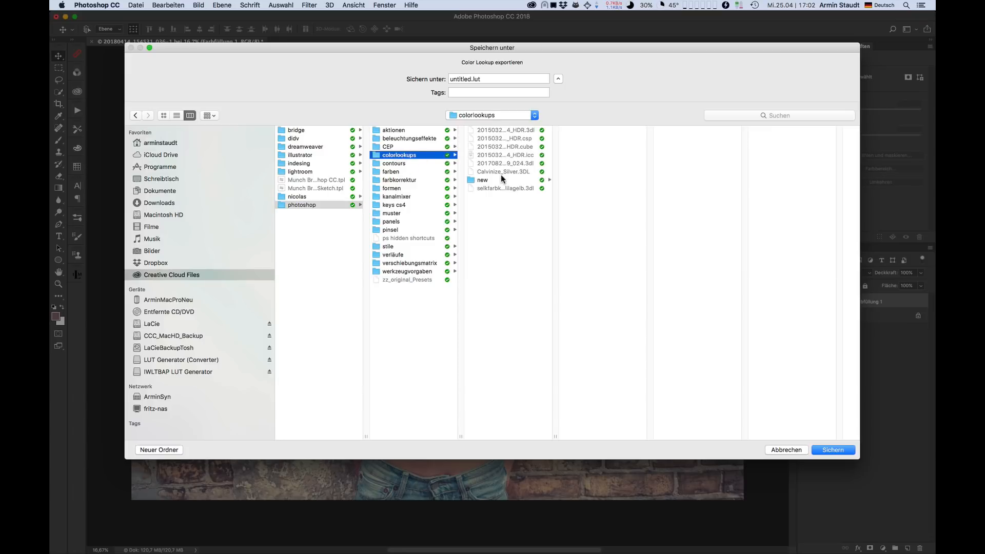
pyautogui.click(497, 180)
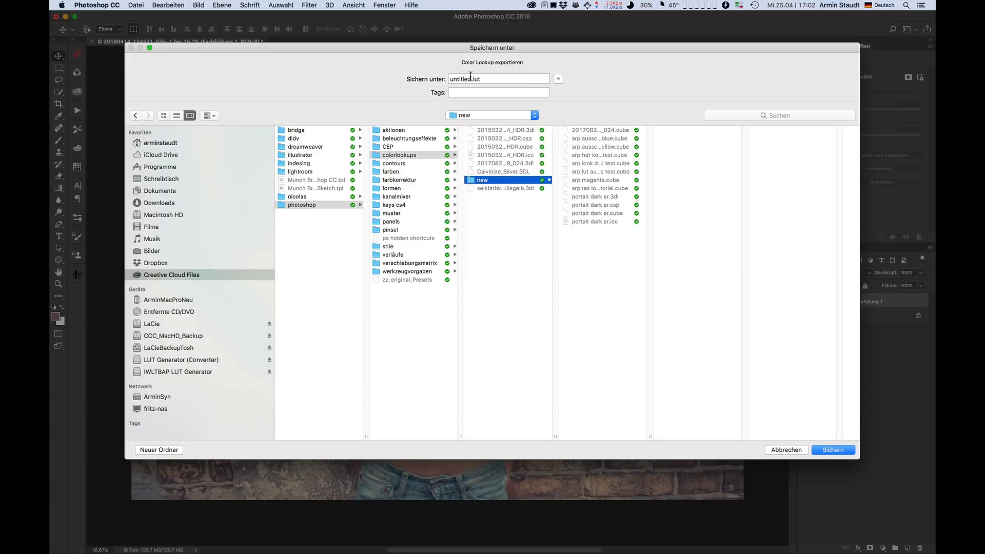
pyautogui.moveTo(471, 78); pyautogui.dragTo(431, 75)
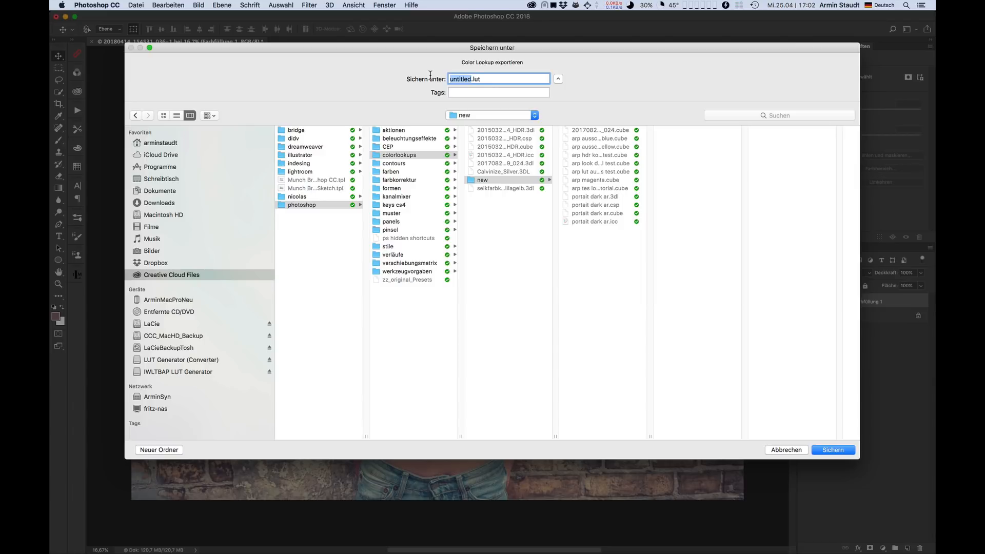
pyautogui.write('arp test tutorial 01')
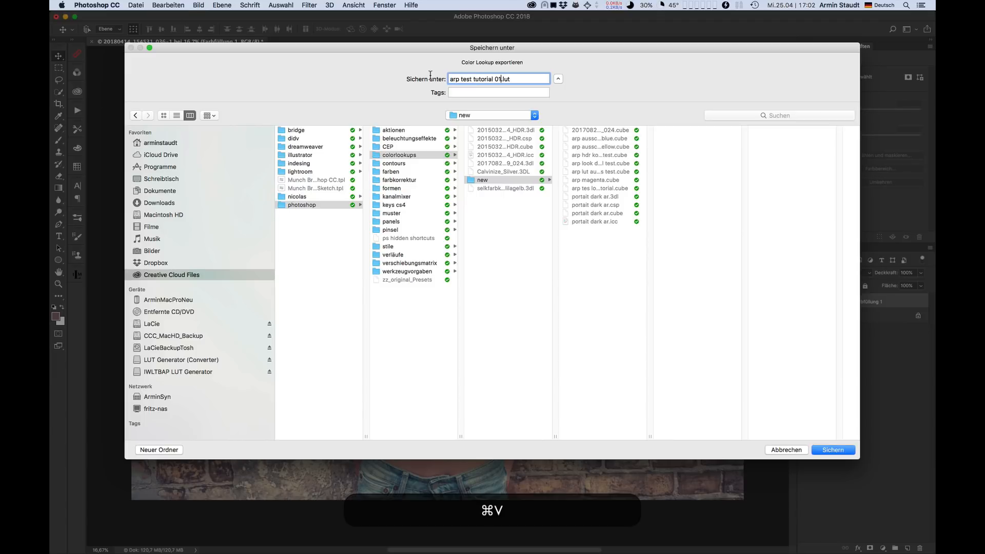
pyautogui.press('BackSpace')
pyautogui.write('2')
pyautogui.click(832, 450)
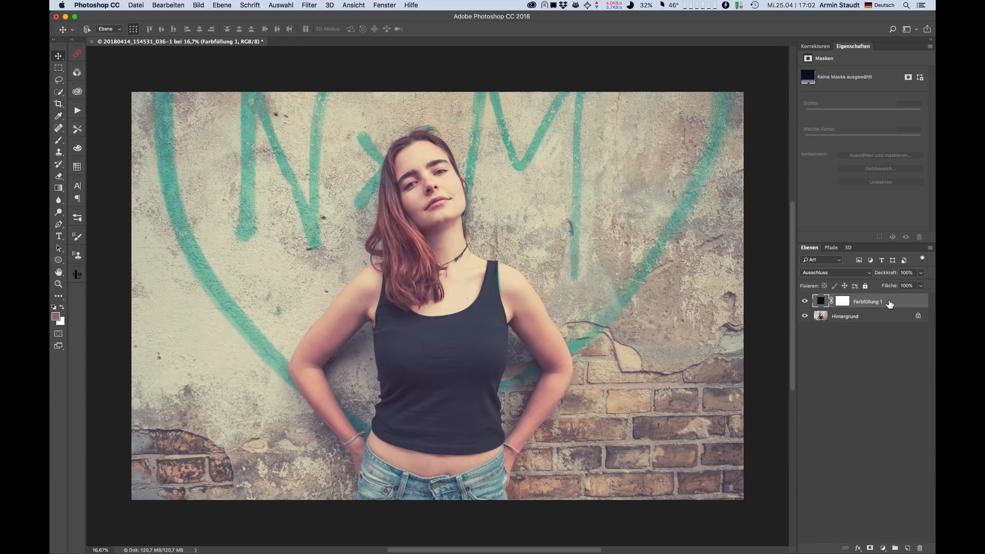
# - Delete the colour fill layer, duplicate the background layer and convert the copy into a smart object
pyautogui.press('BackSpace')
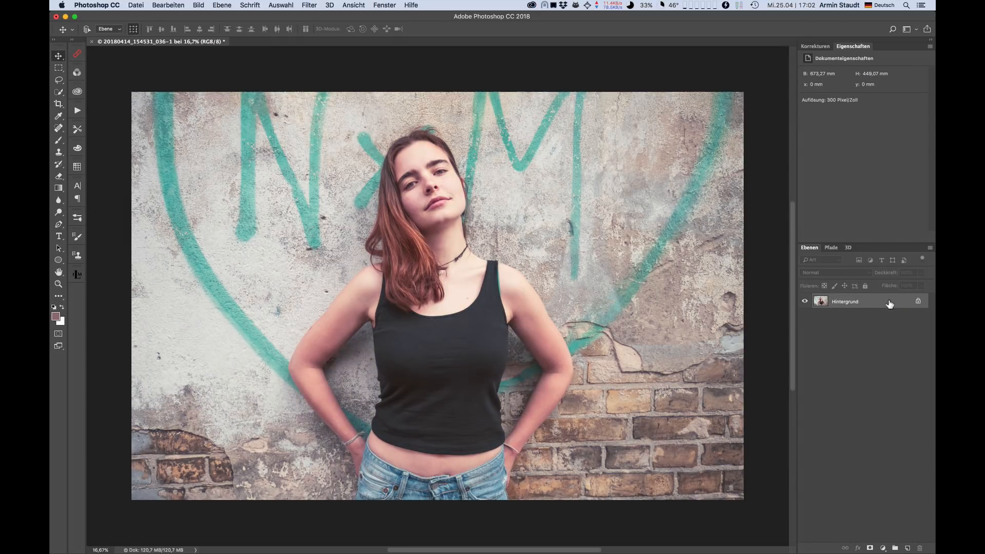
pyautogui.press('super')
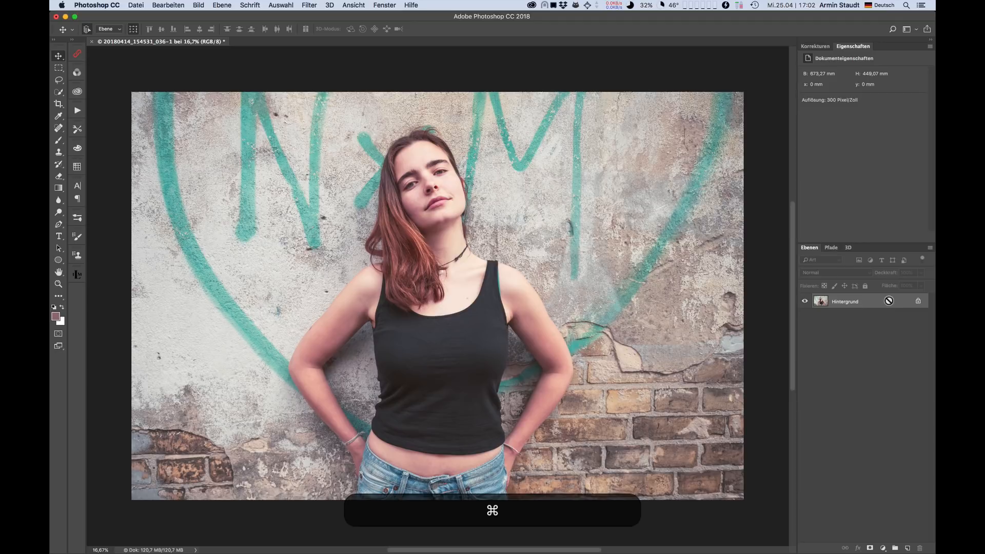
pyautogui.press('super+j')
pyautogui.rightClick(890, 304)
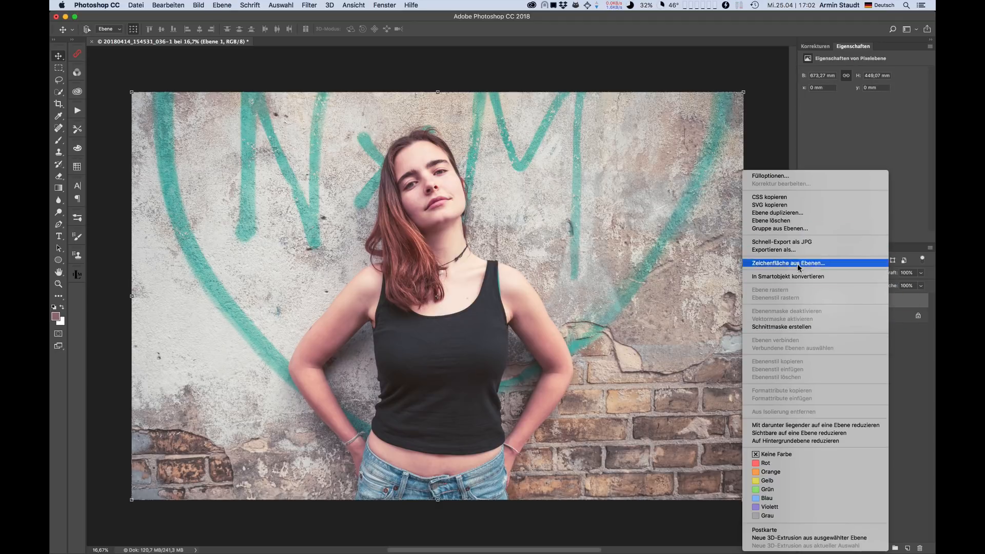
pyautogui.click(792, 276)
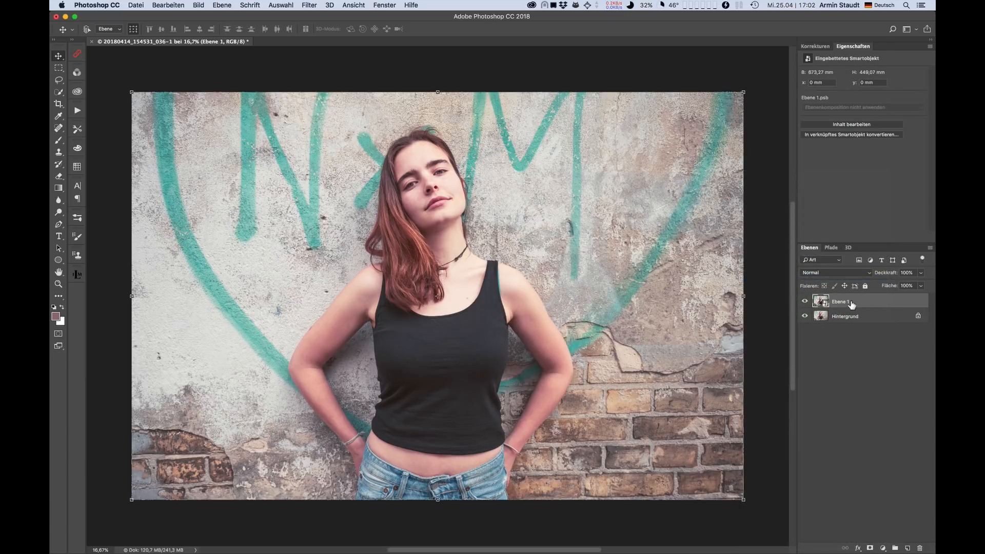
# - Open the smart object in the Camera Raw filter and start creating a new profile
pyautogui.click(308, 5)
pyautogui.click(314, 62)
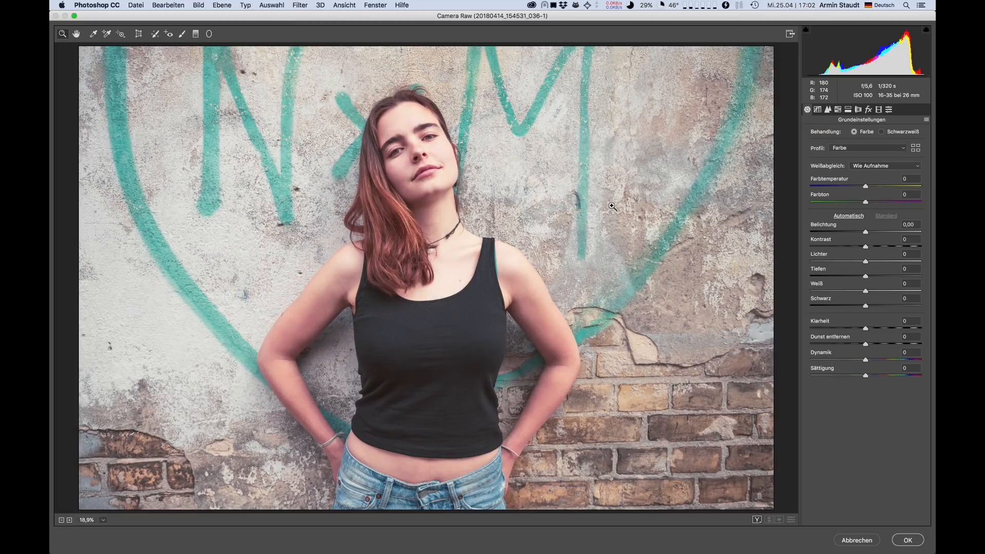
pyautogui.click(889, 109)
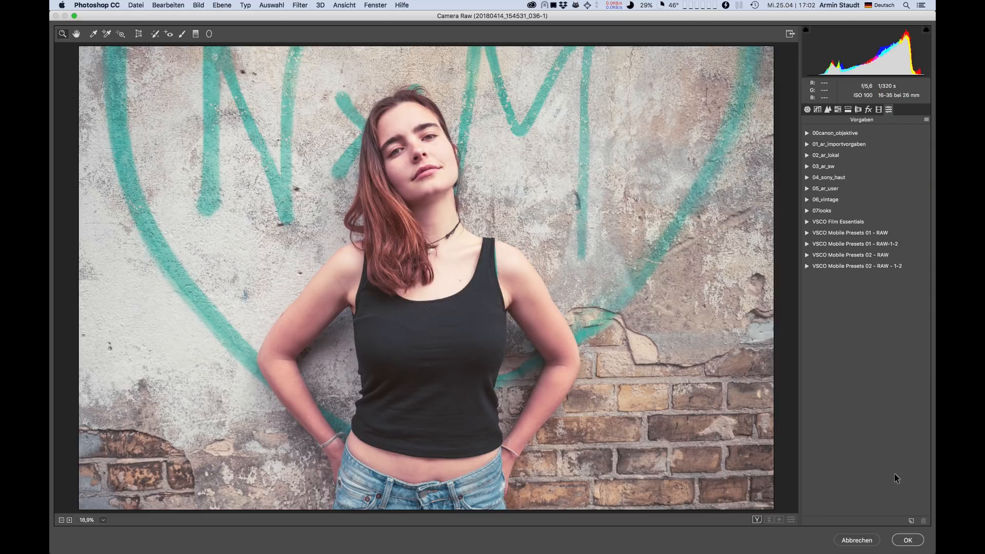
pyautogui.keyDown('alt'); pyautogui.click(910, 522); pyautogui.keyUp('alt')
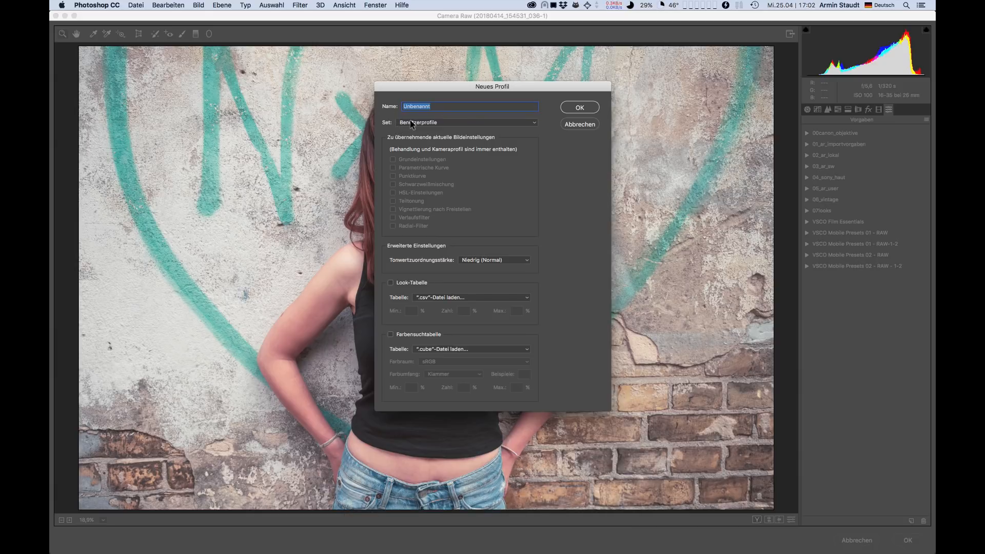
# - Name the new profile "arp test tutorial 02" and assign it to the arp set
pyautogui.write('arp test tutorial 01')
pyautogui.press('BackSpace')
pyautogui.write('2')
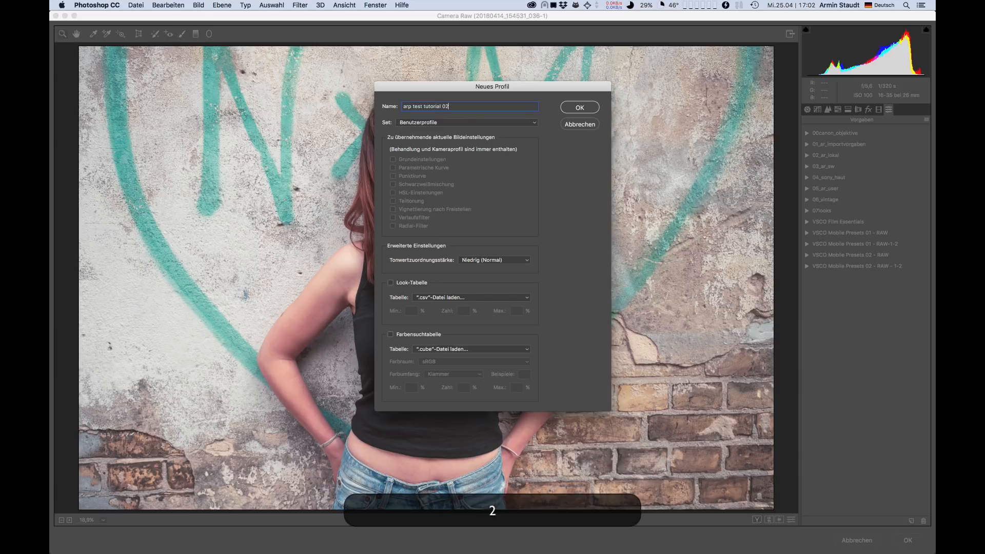
pyautogui.click(406, 121)
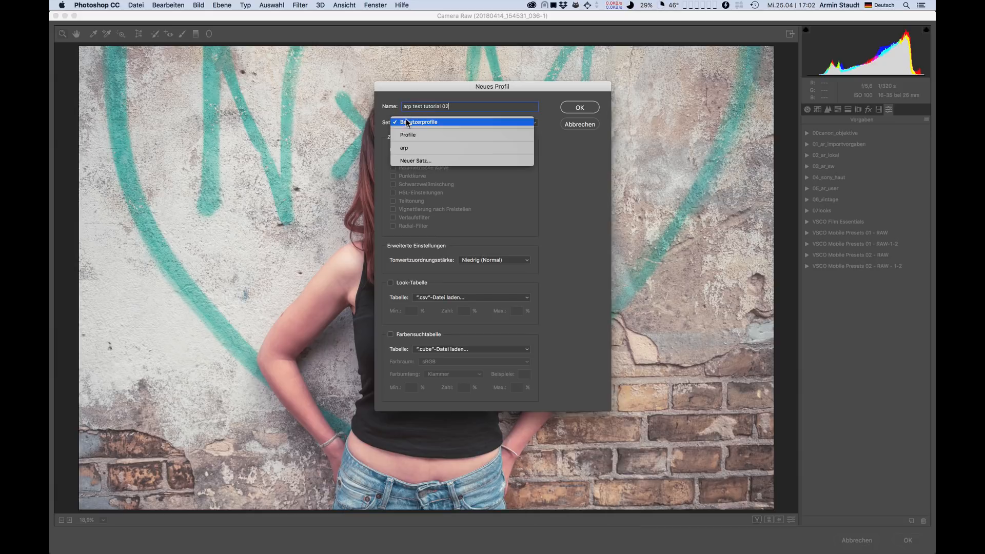
pyautogui.click(405, 149)
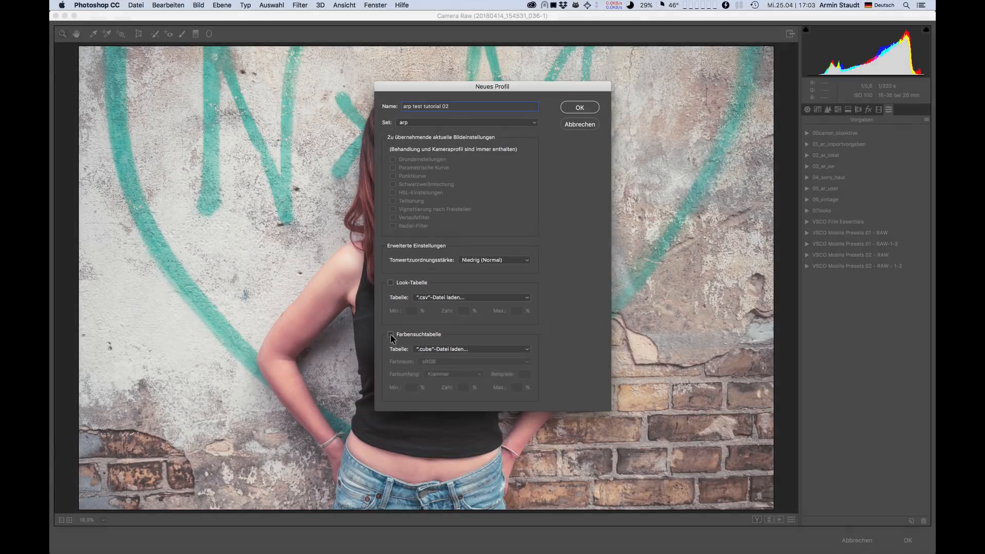
# - Enable the profile's color lookup table and load "arp test tutorial 02.cube" from the new folder
pyautogui.click(390, 334)
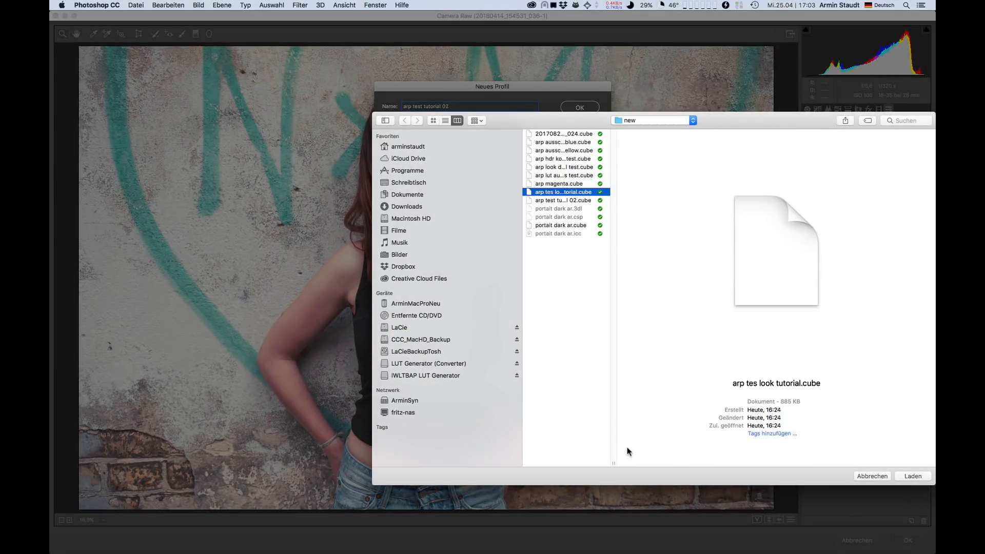
pyautogui.moveTo(611, 463); pyautogui.dragTo(742, 456)
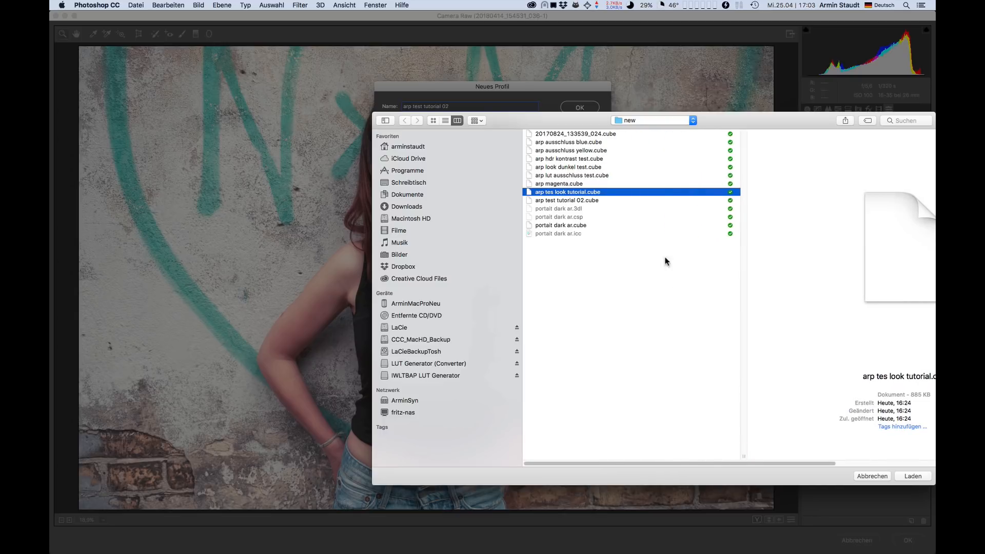
pyautogui.click(582, 200)
pyautogui.click(912, 477)
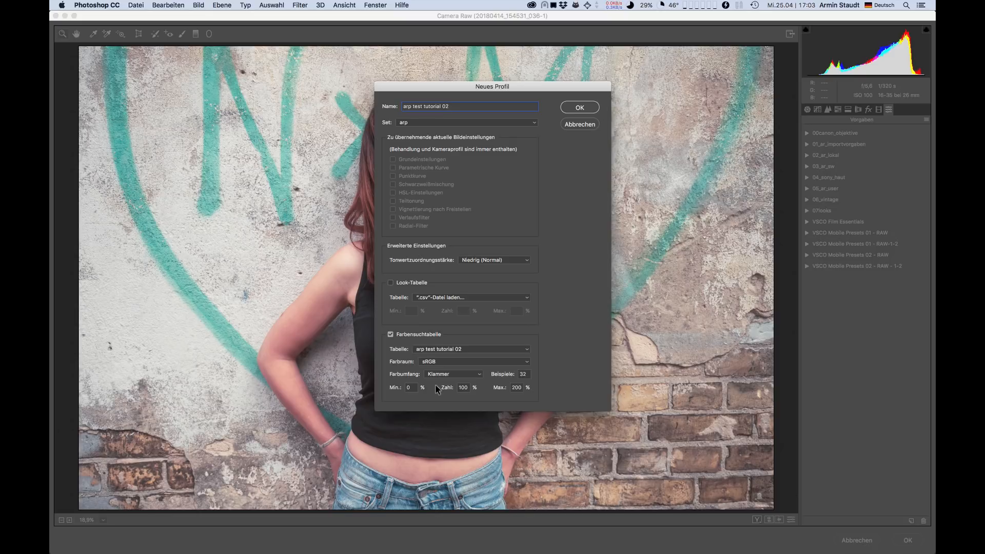
# - Set the lookup table's color space to ProPhoto RGB, save the profile, and leave Camera Raw without applying the filter
pyautogui.click(434, 361)
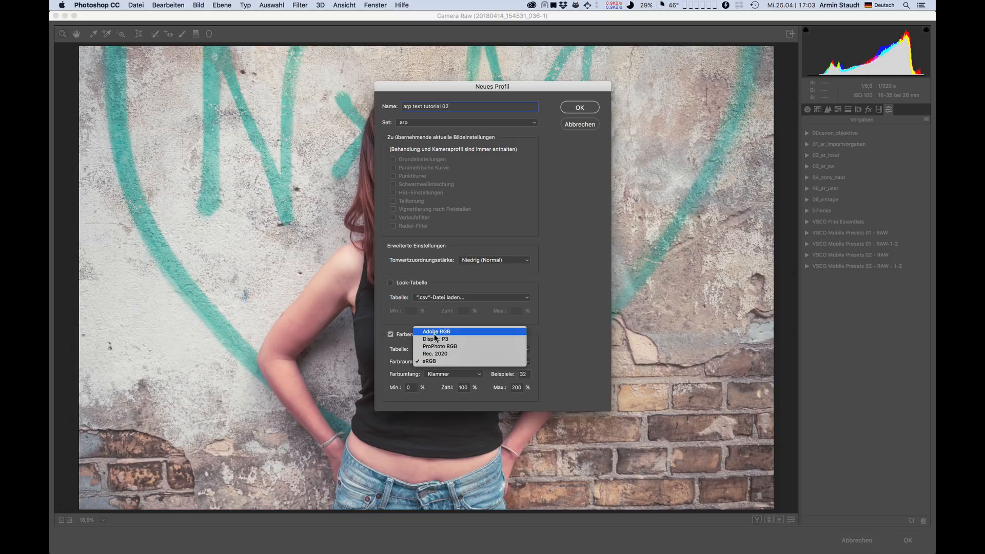
pyautogui.click(434, 346)
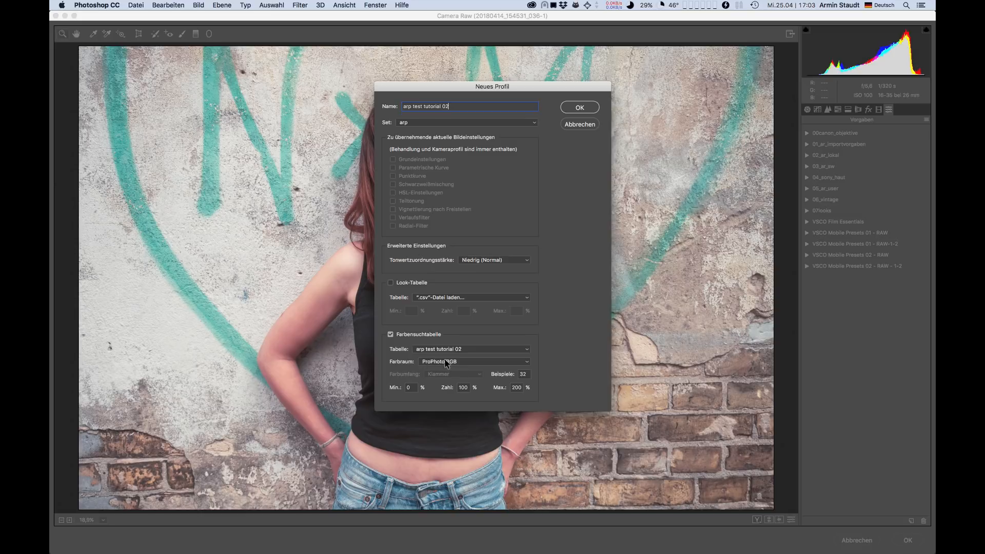
pyautogui.click(446, 363)
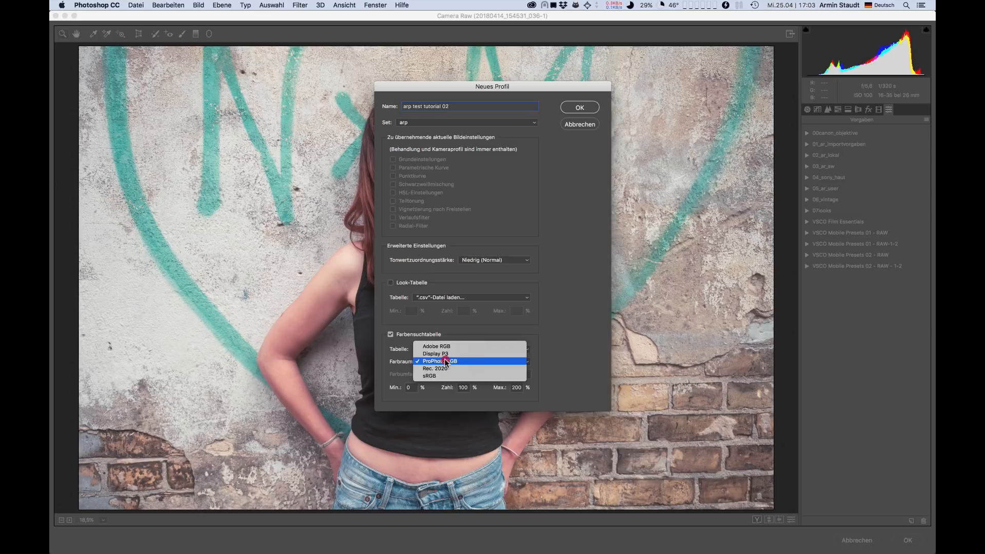
pyautogui.click(445, 363)
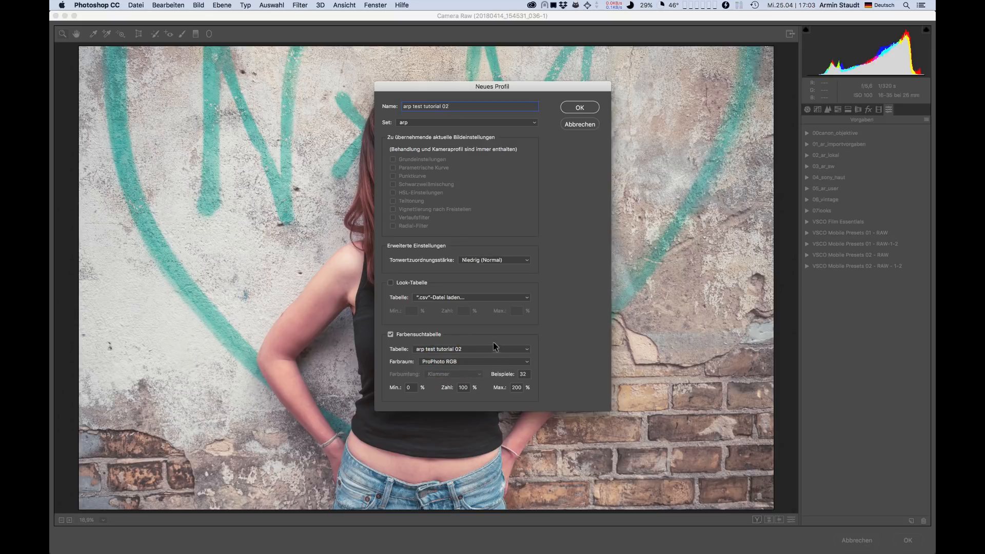
pyautogui.click(575, 107)
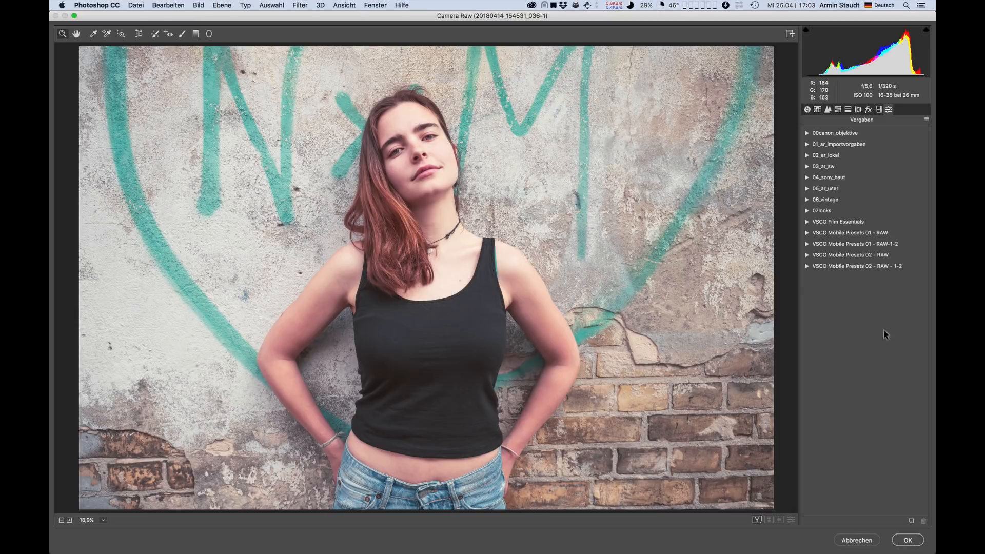
pyautogui.click(855, 540)
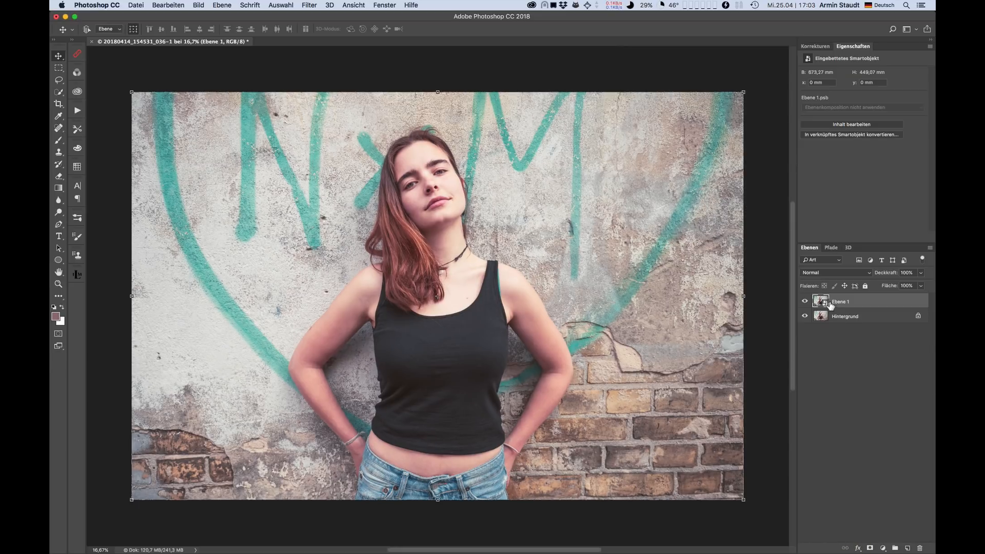
# - Reopen the Camera Raw filter, preview "arp test tutorial 02" in the profile browser's arp set, and exit without applying it
pyautogui.click(310, 5)
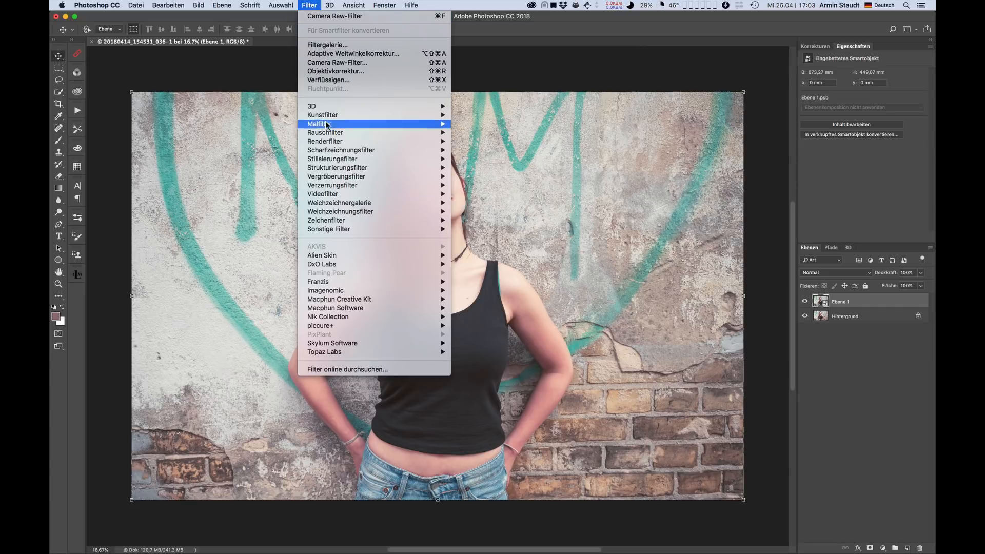
pyautogui.moveTo(326, 116)
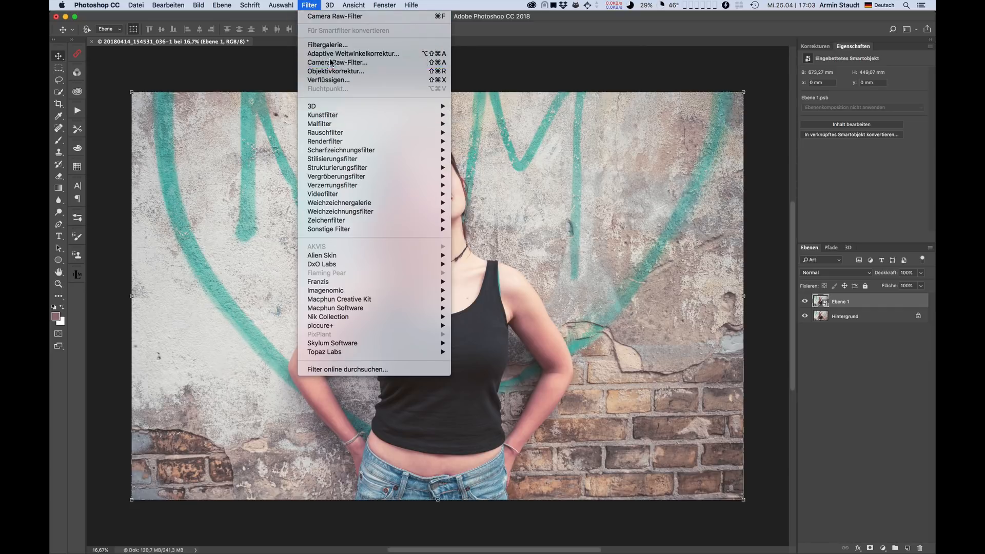
pyautogui.click(334, 62)
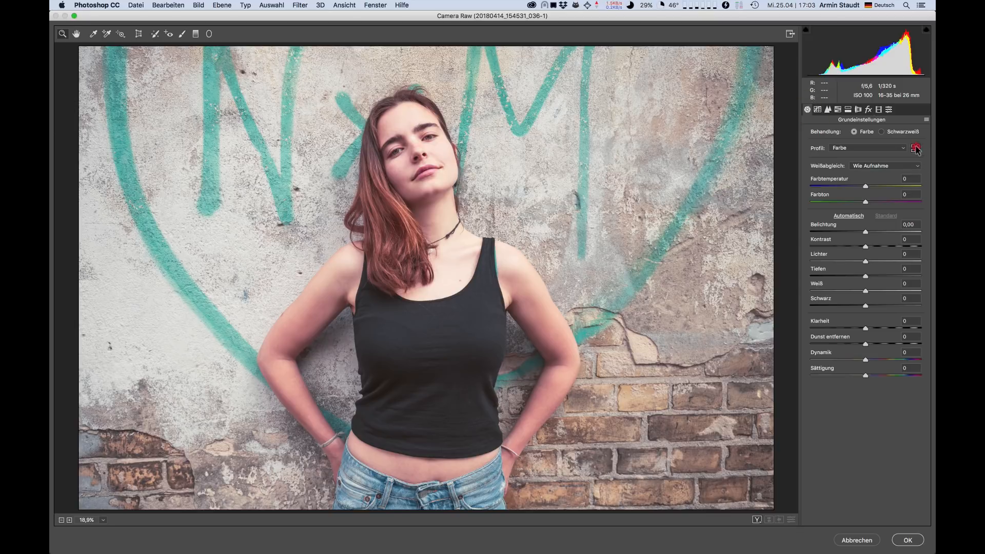
pyautogui.click(916, 148)
pyautogui.click(806, 287)
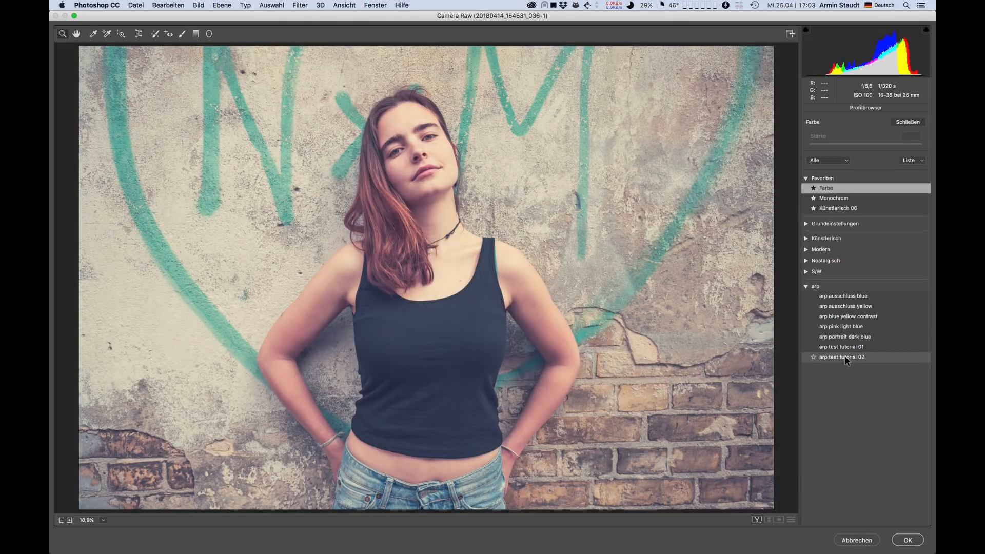
pyautogui.click(859, 539)
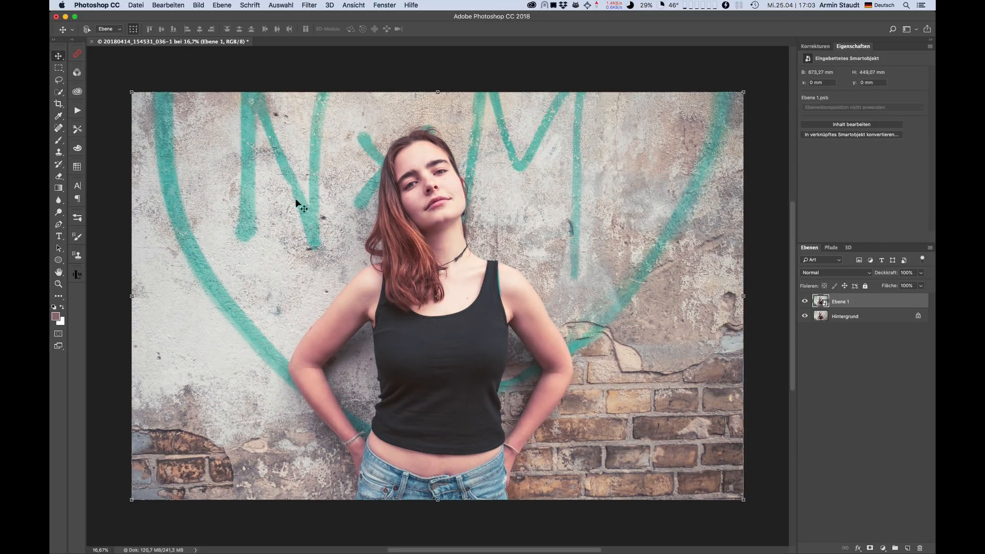
# - Switch to Lightroom, quit it, and start it again to reload the profiles
pyautogui.press('super+Tab')
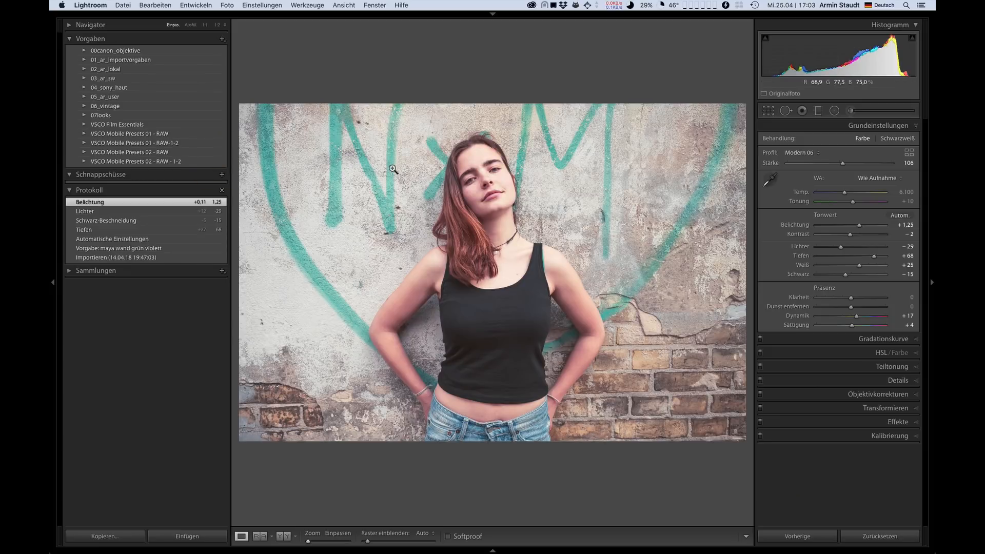
pyautogui.press('super+q')
pyautogui.click(558, 219)
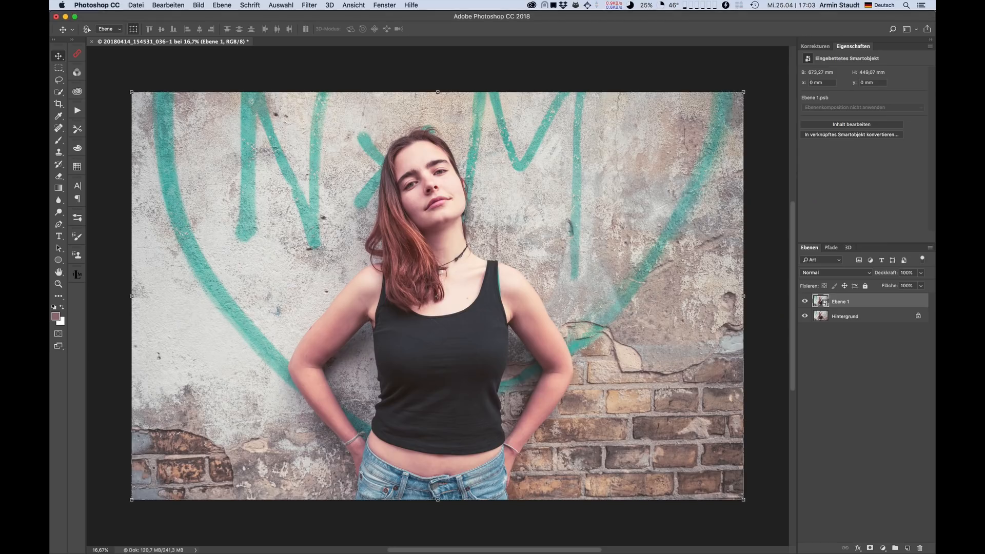
pyautogui.click(143, 132)
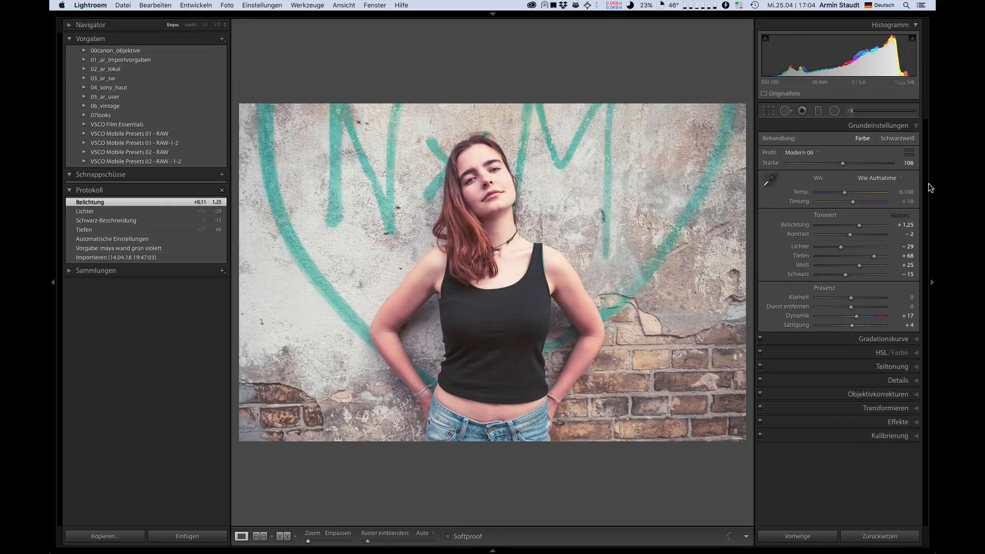
pyautogui.click(908, 152)
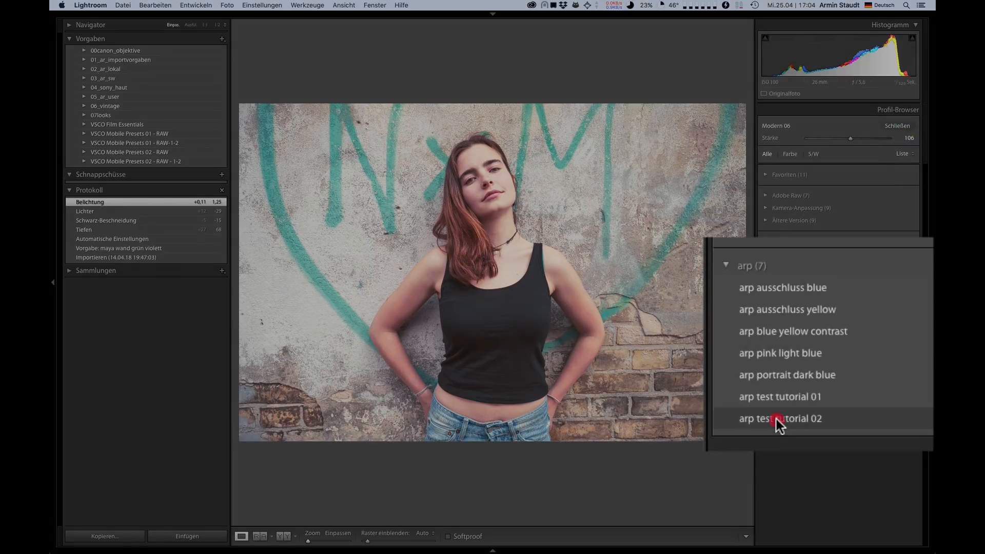
pyautogui.click(794, 388)
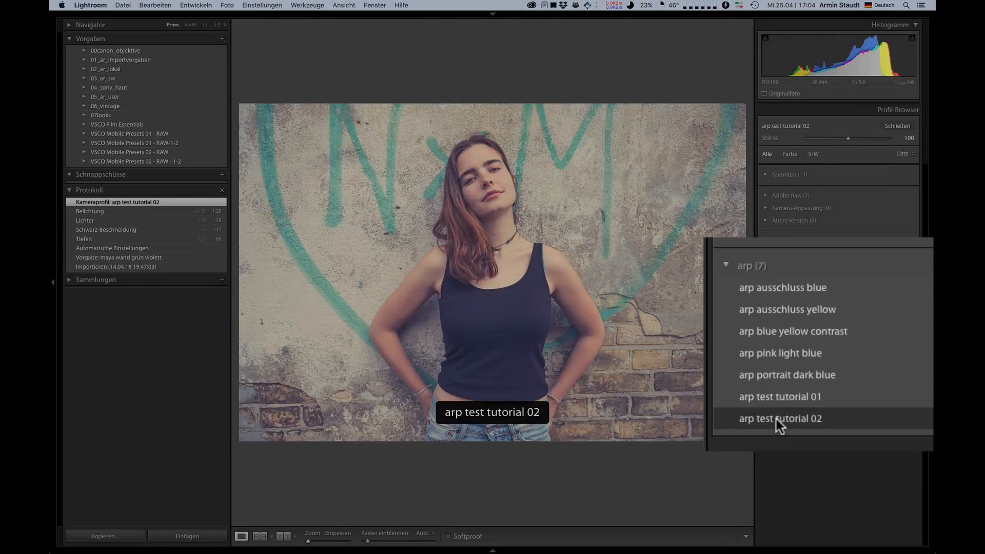